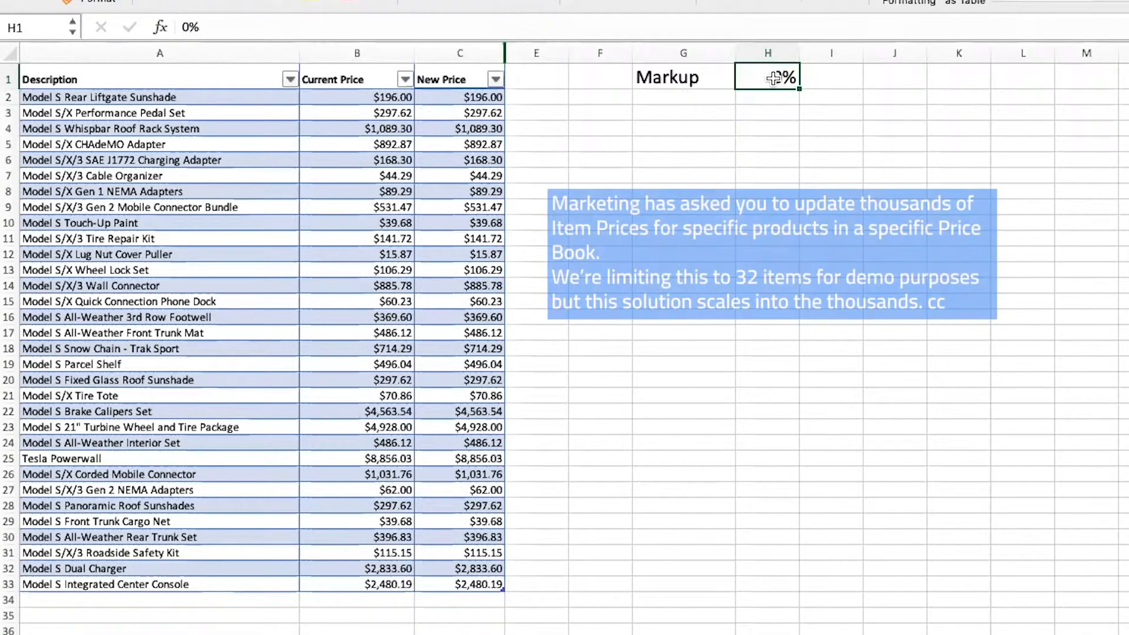
Step: Set the Markup percentage in H1 to 10% and select the first New Price cell, C2
text(10)
key(Return)
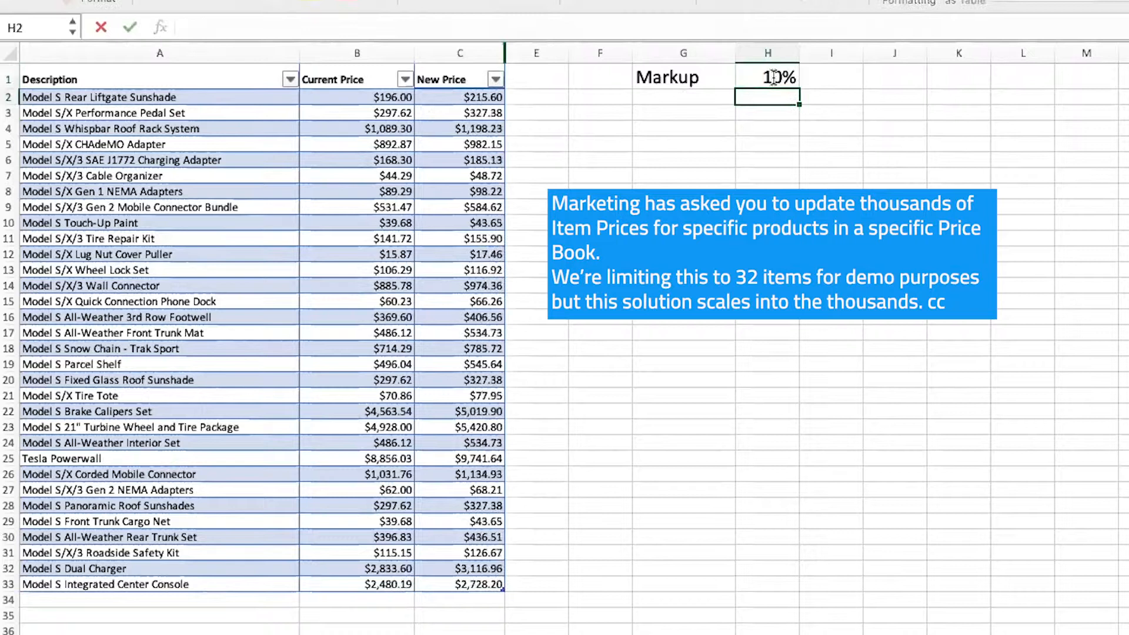
click(481, 97)
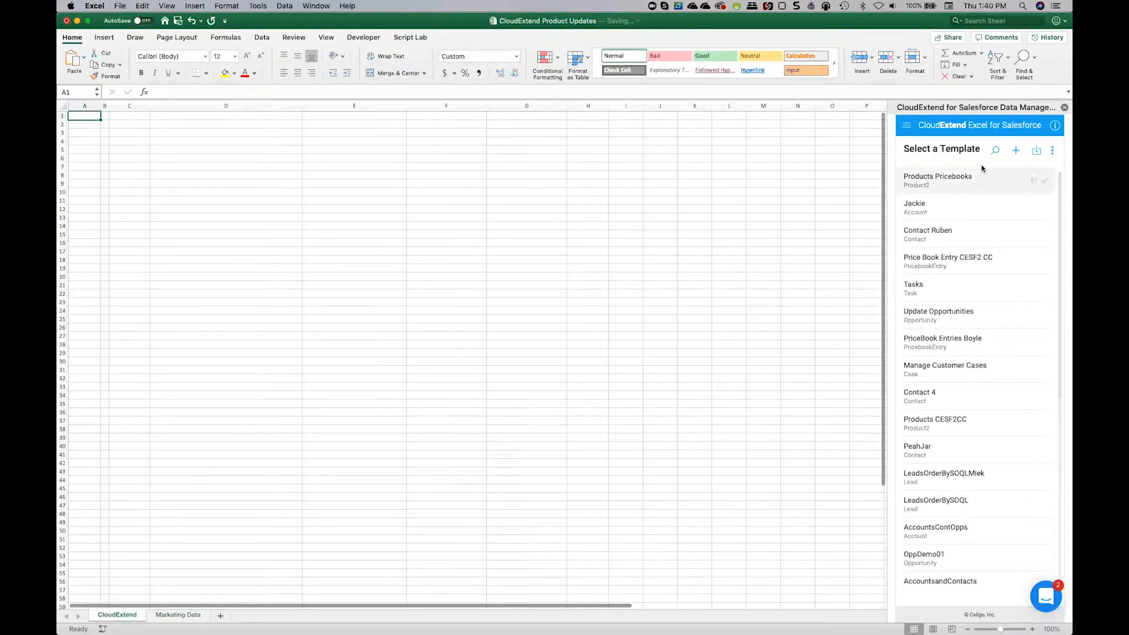
Step: Load the Products Pricebooks template into the CloudExtend worksheet, agreeing to clear the sheet's existing content
click(1046, 182)
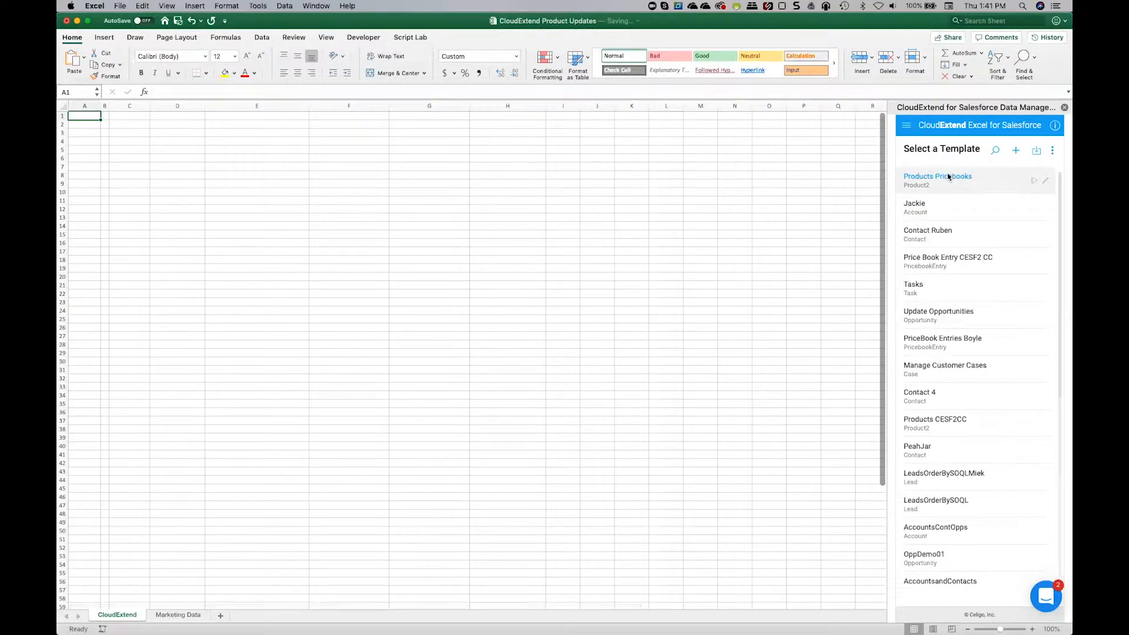
click(947, 174)
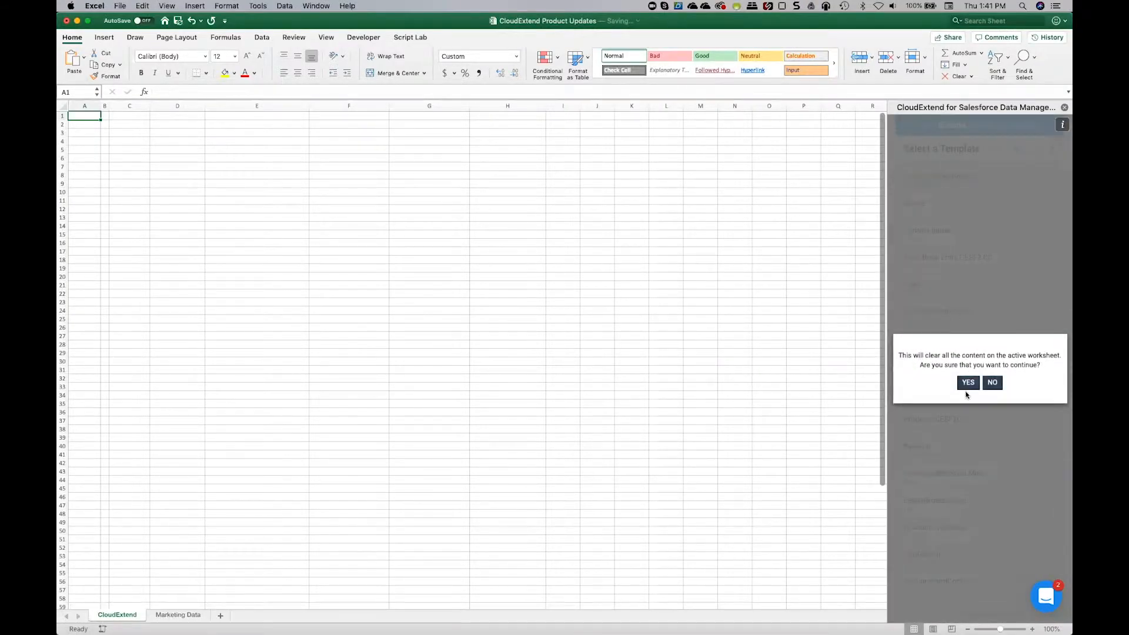
click(967, 382)
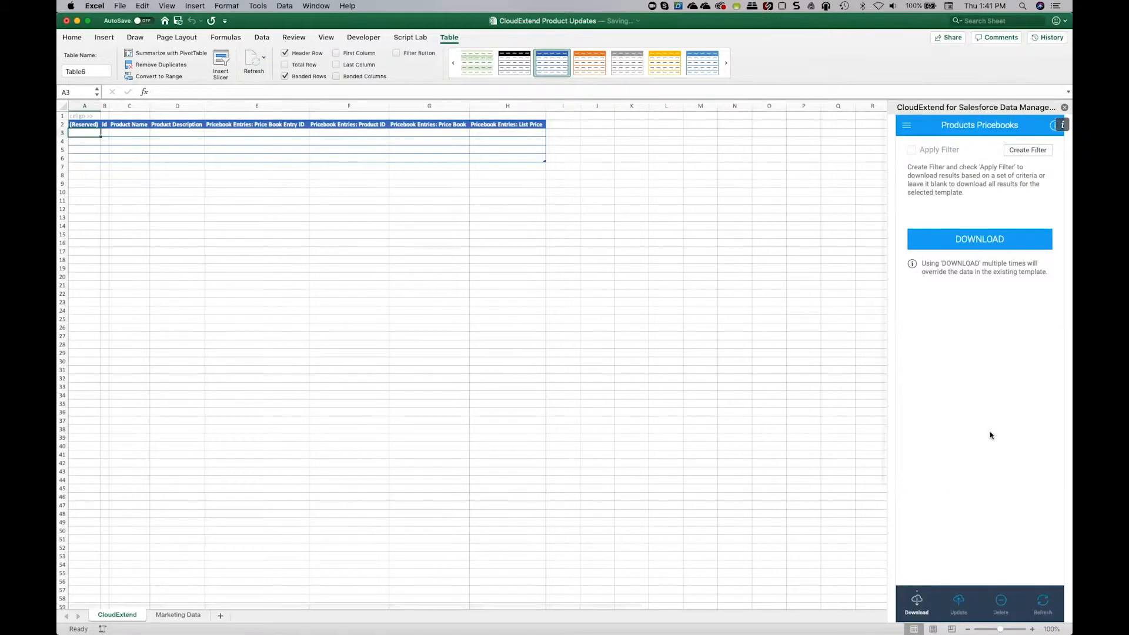
Step: Create a download filter for the template and add a rule on the Pricebook Entries object
click(1020, 150)
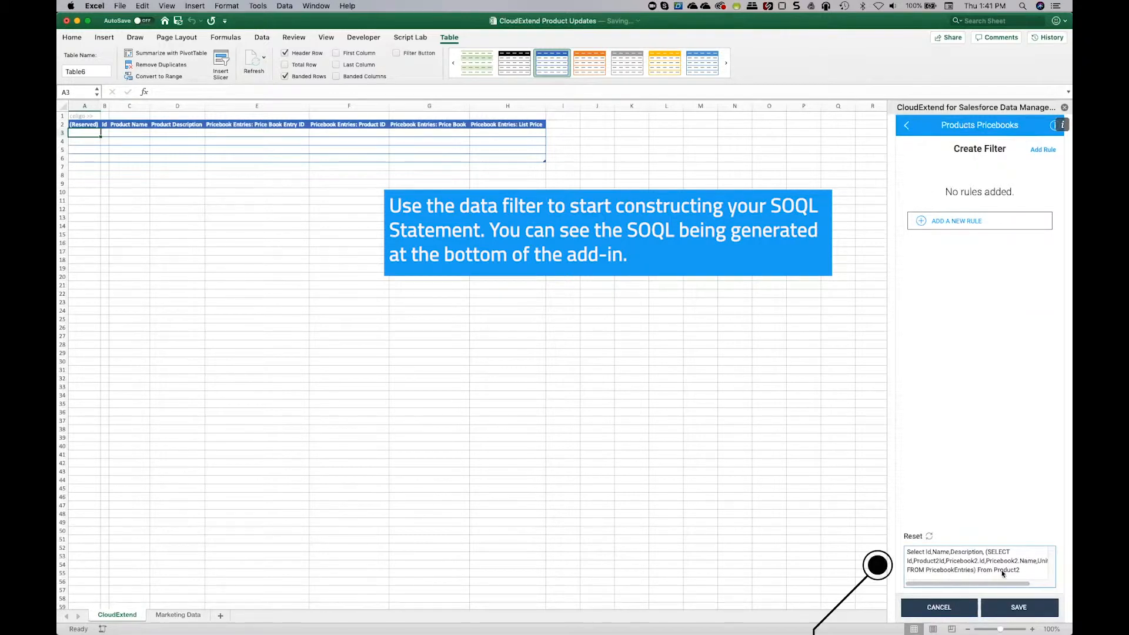
click(921, 221)
click(938, 188)
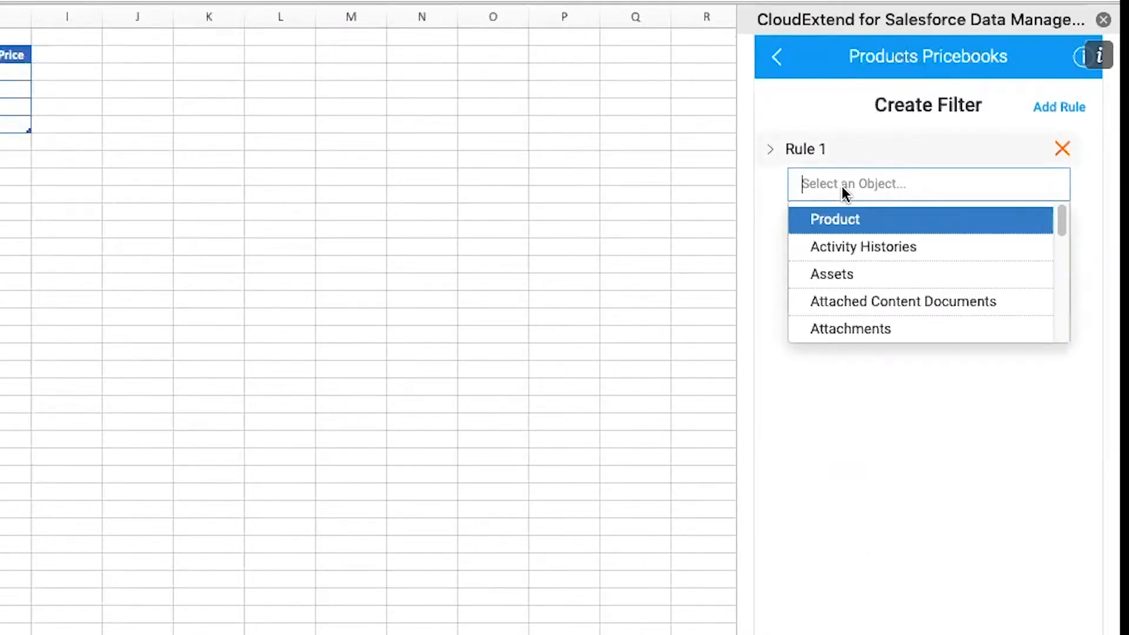
text(p)
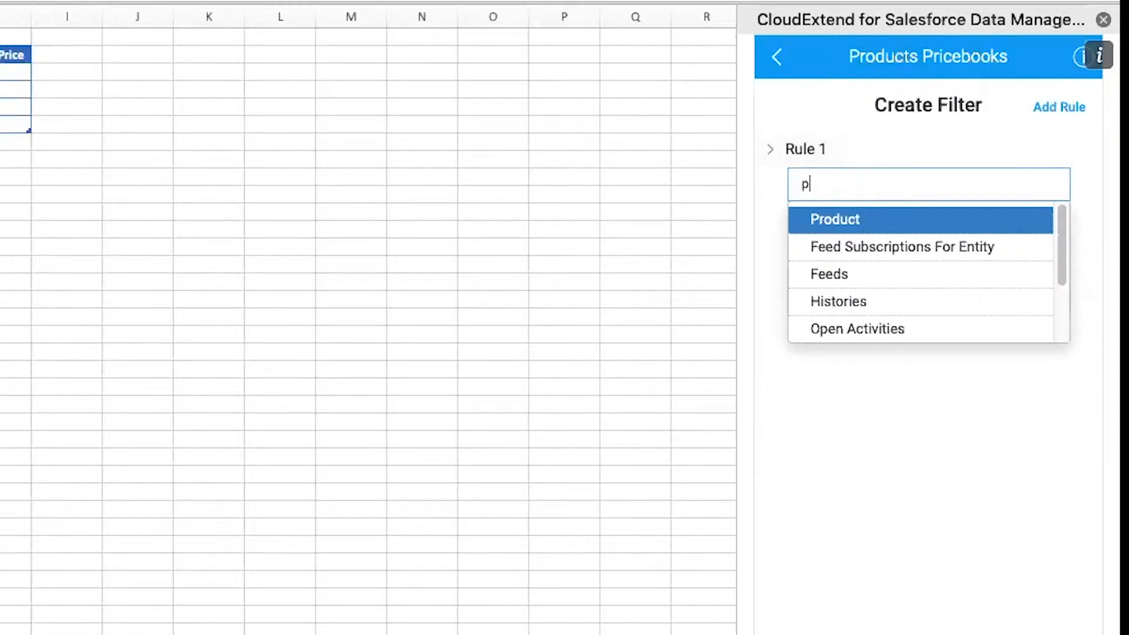
text(rice)
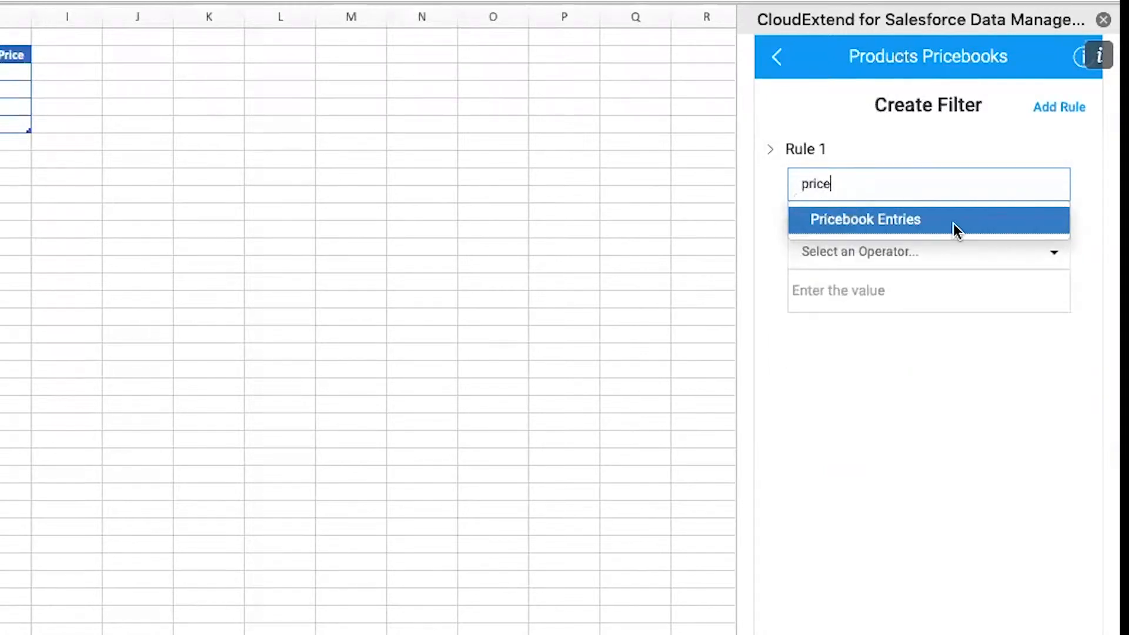
click(915, 225)
Step: Complete Rule 1 as Price Book equals to Tesla and save the filter
click(877, 215)
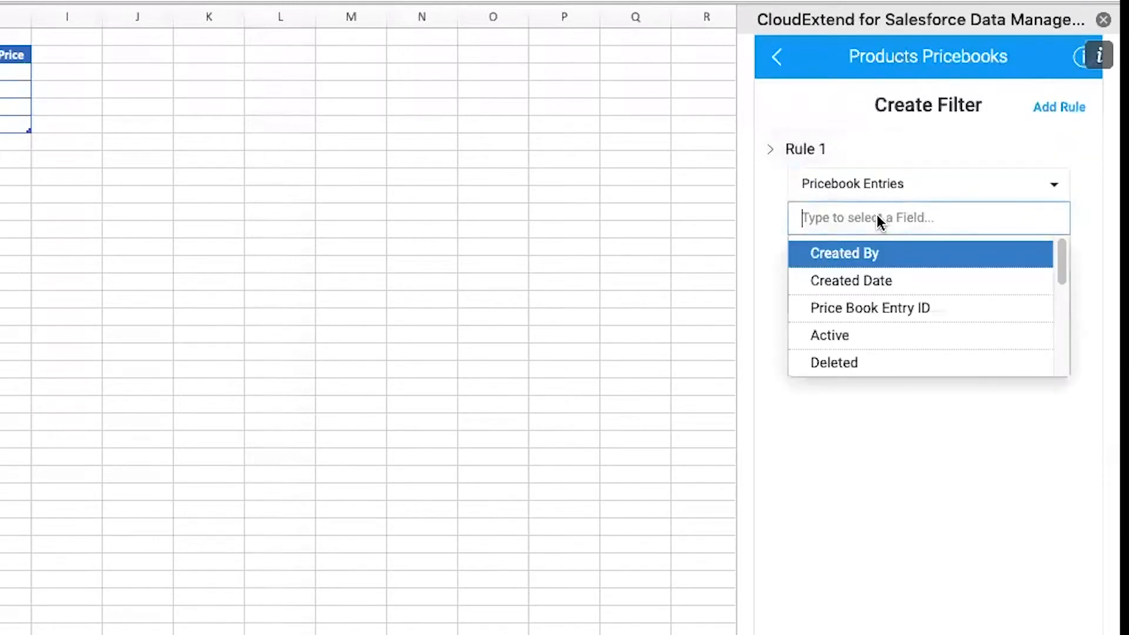
text(price)
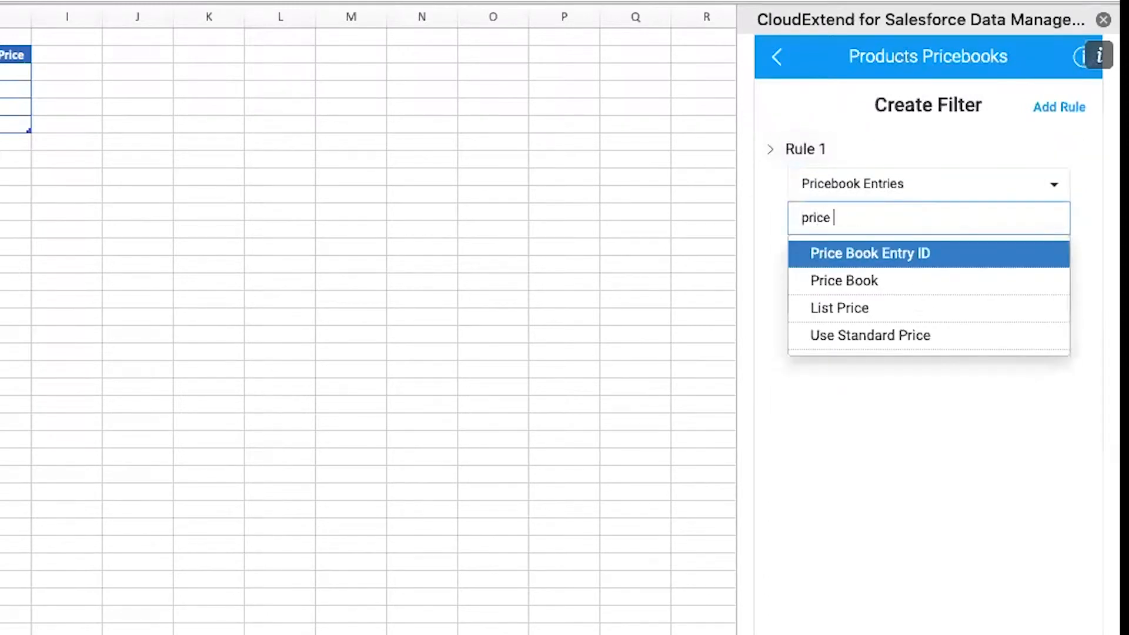
click(905, 284)
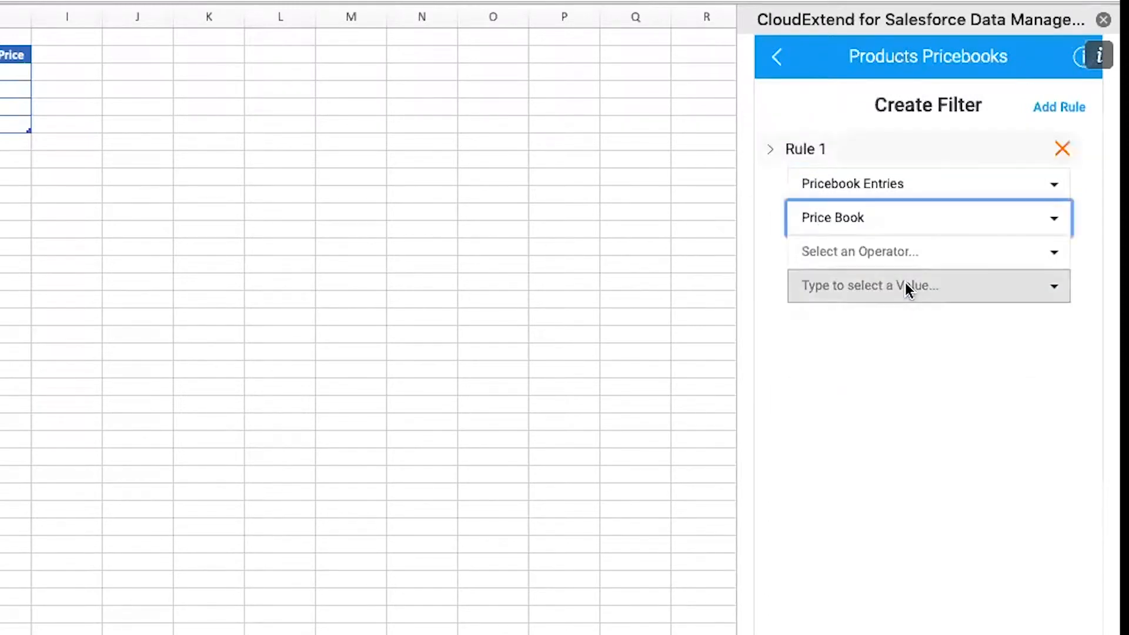
click(883, 253)
click(876, 287)
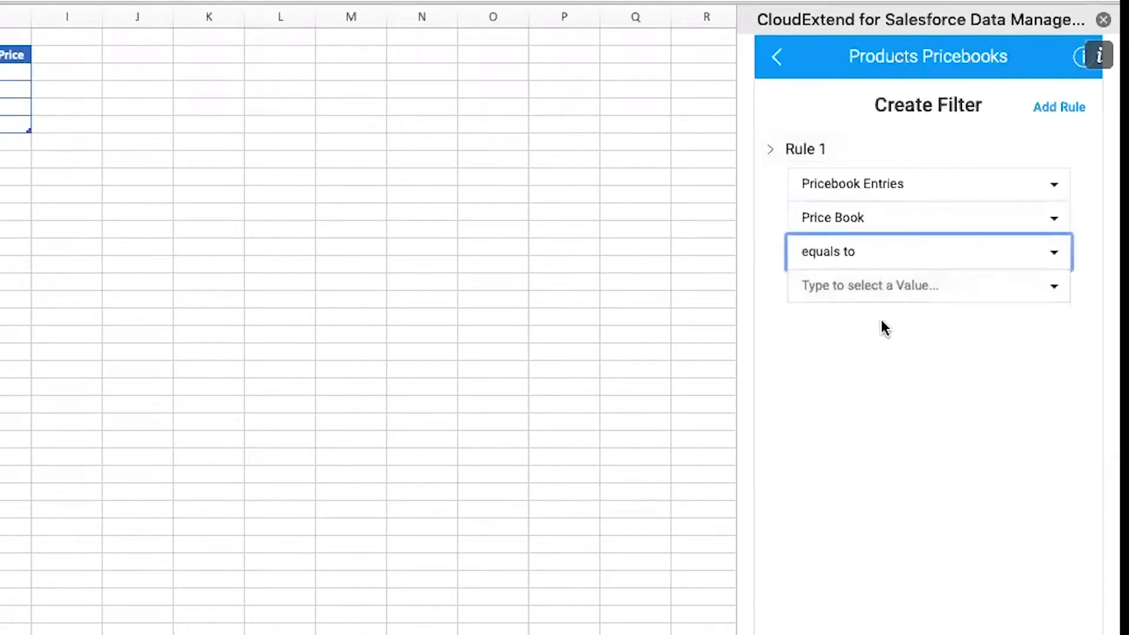
click(872, 291)
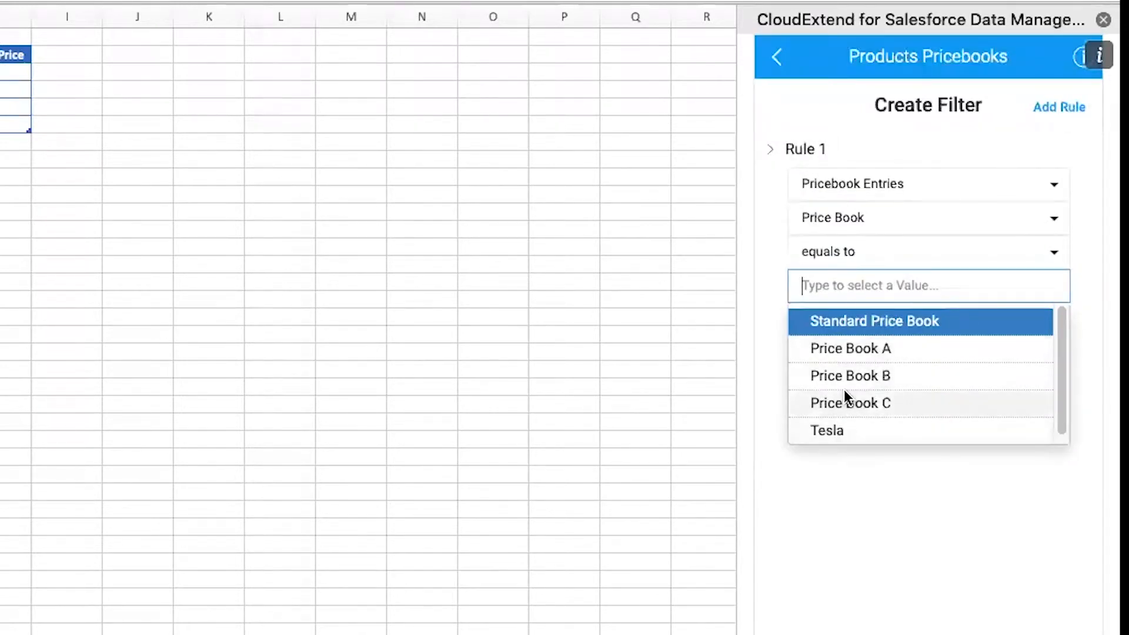
click(836, 427)
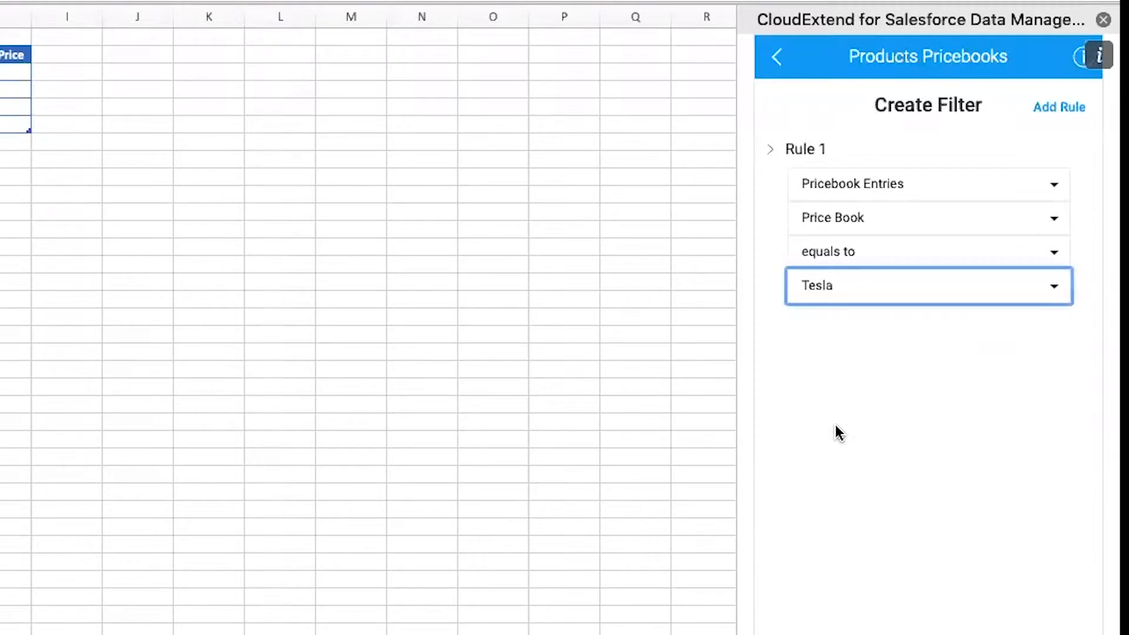
click(980, 606)
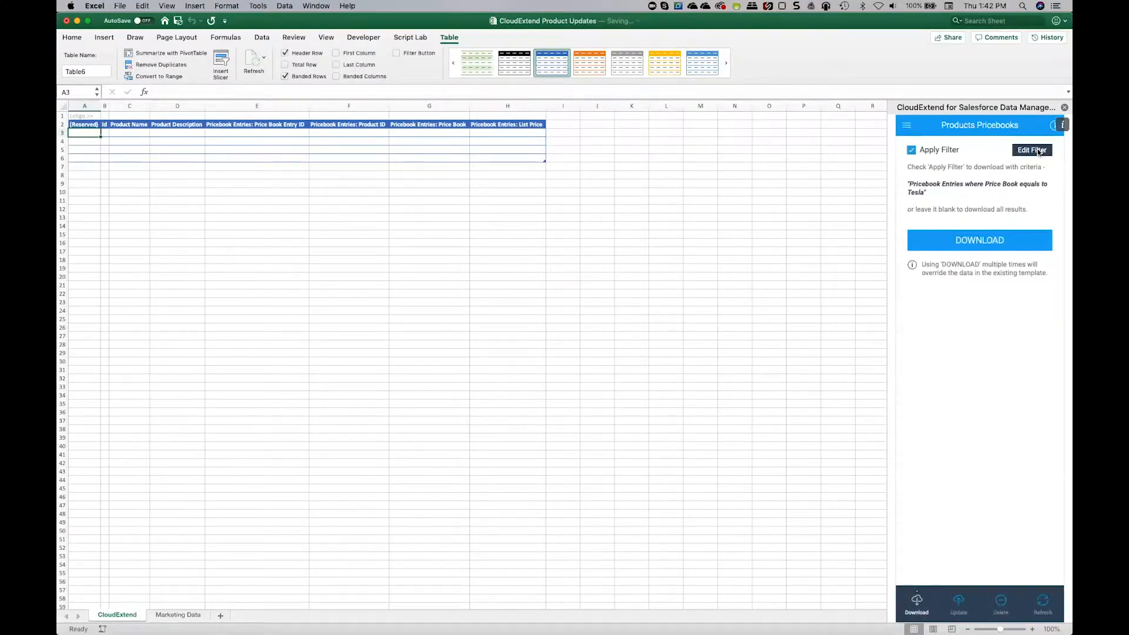
Step: Add a second filter rule, Product with Product Description equals to "gggg", and save the filter
click(1033, 150)
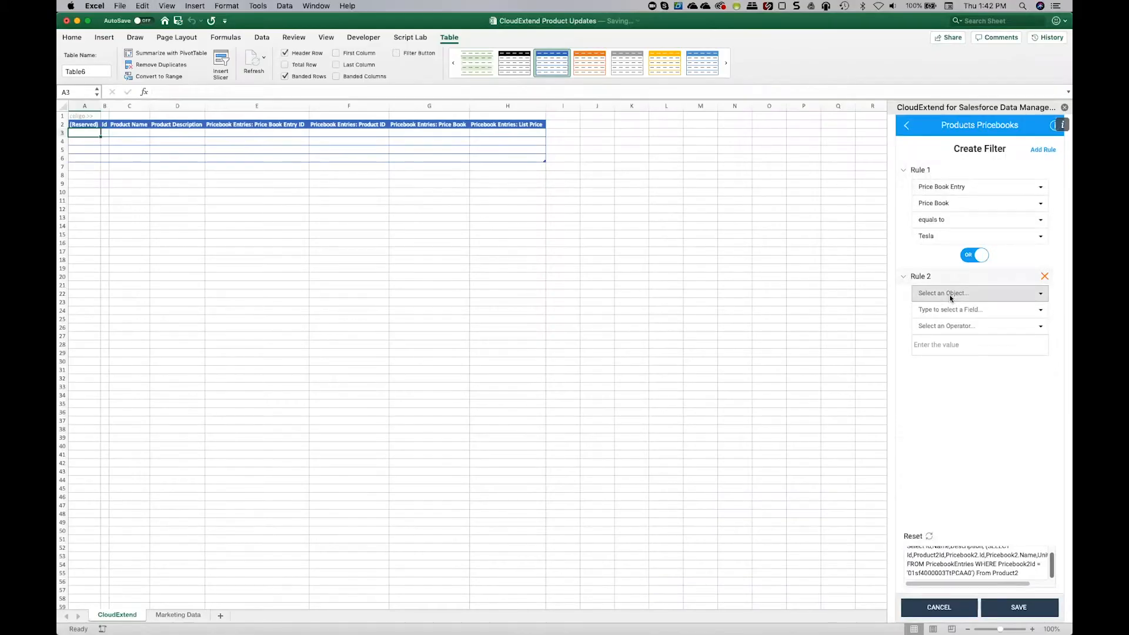
click(951, 293)
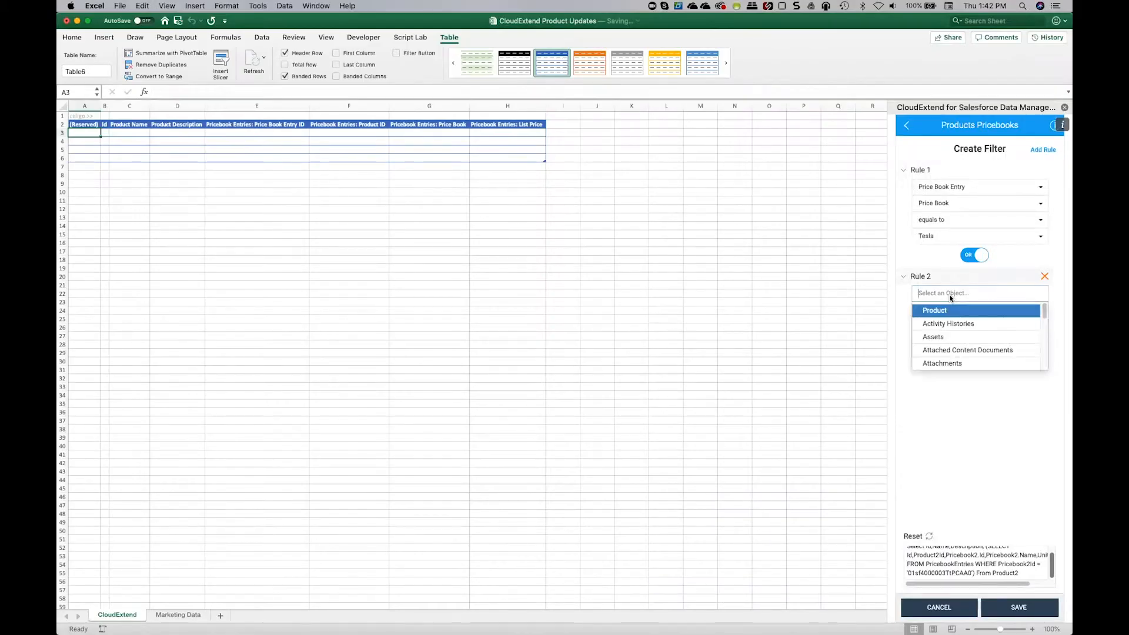
click(948, 310)
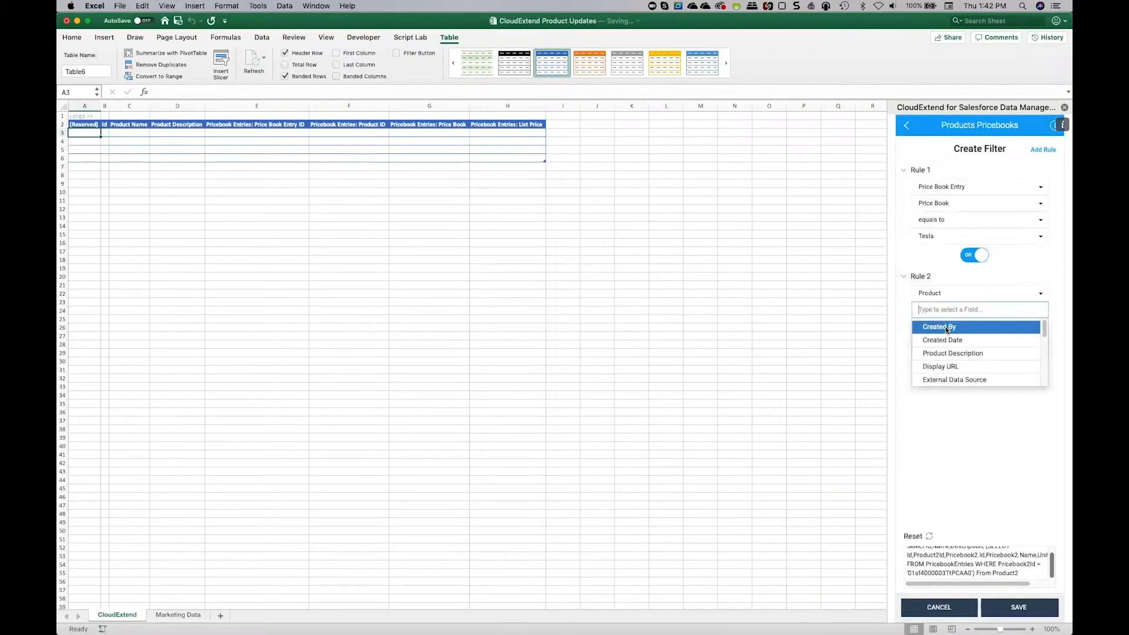
click(941, 354)
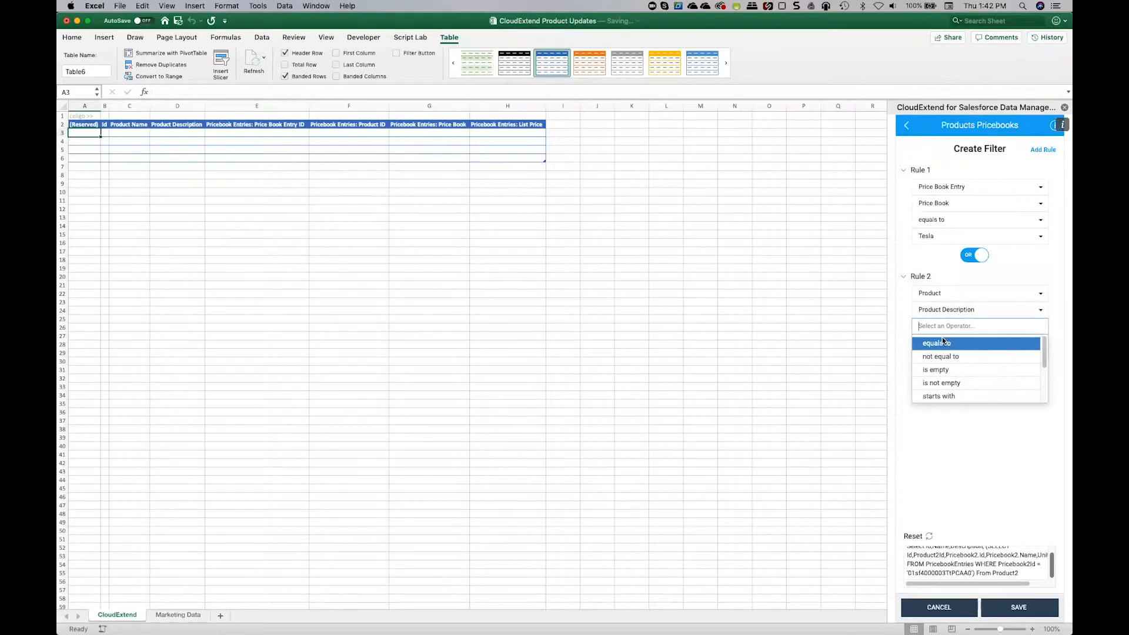
click(939, 348)
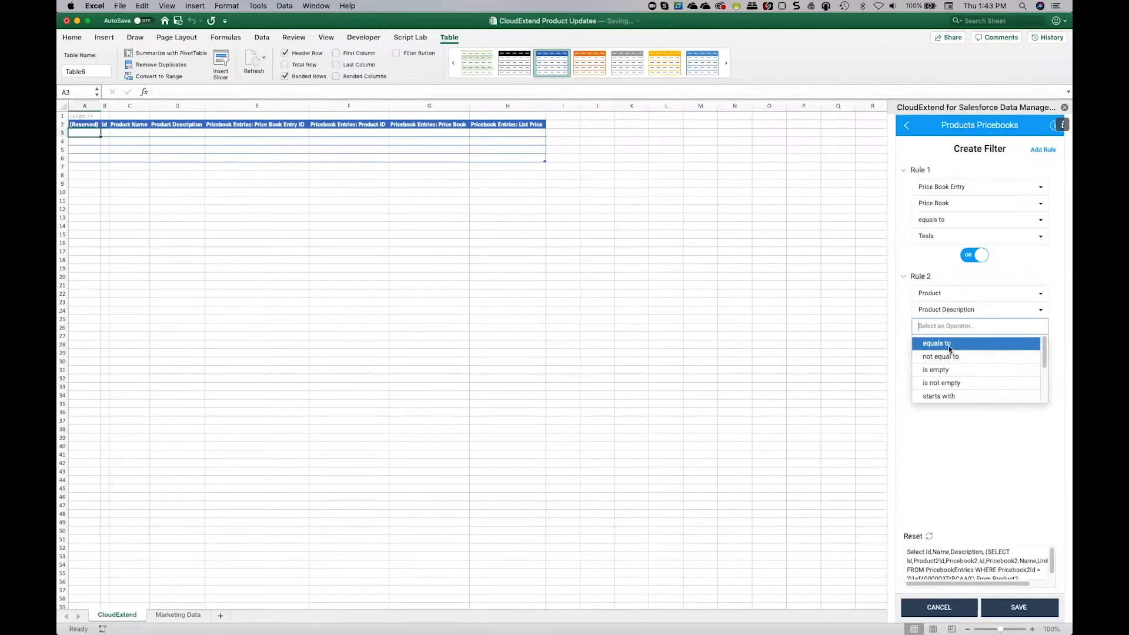
click(948, 348)
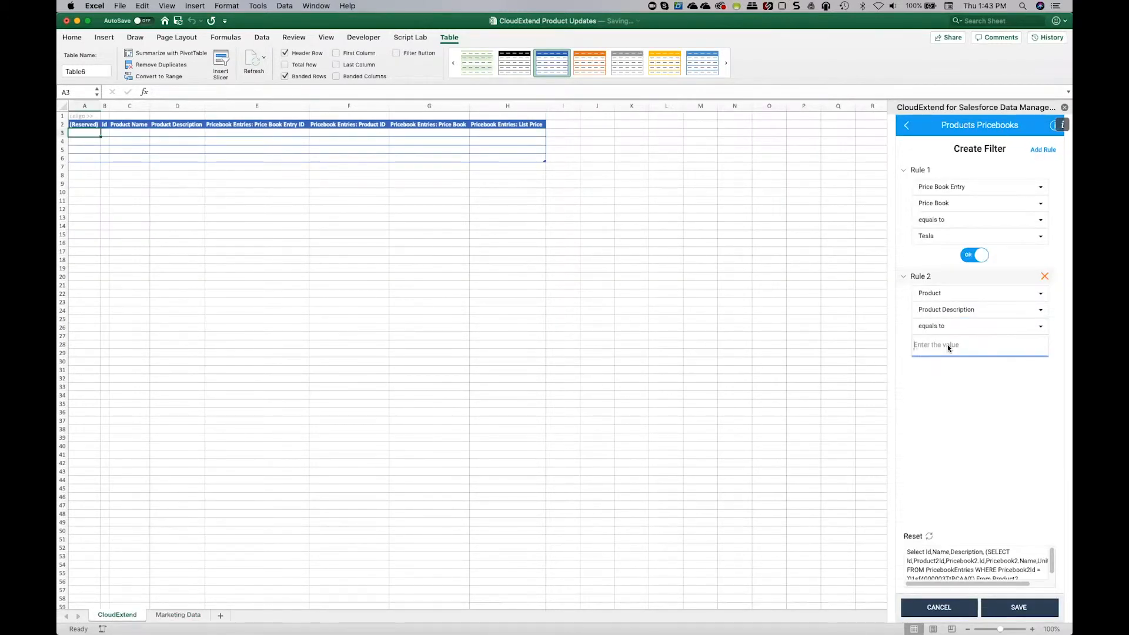
text(gggg)
click(1016, 609)
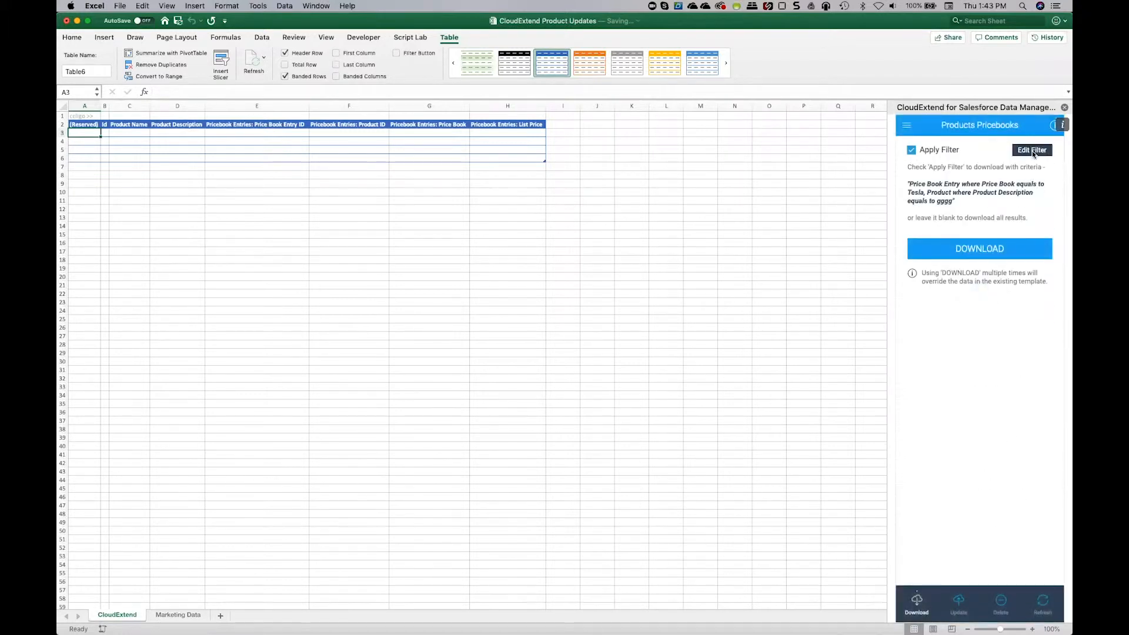
Step: Reopen the filter, copy its whole generated SOQL statement and paste it into a blank TextEdit document
click(1031, 151)
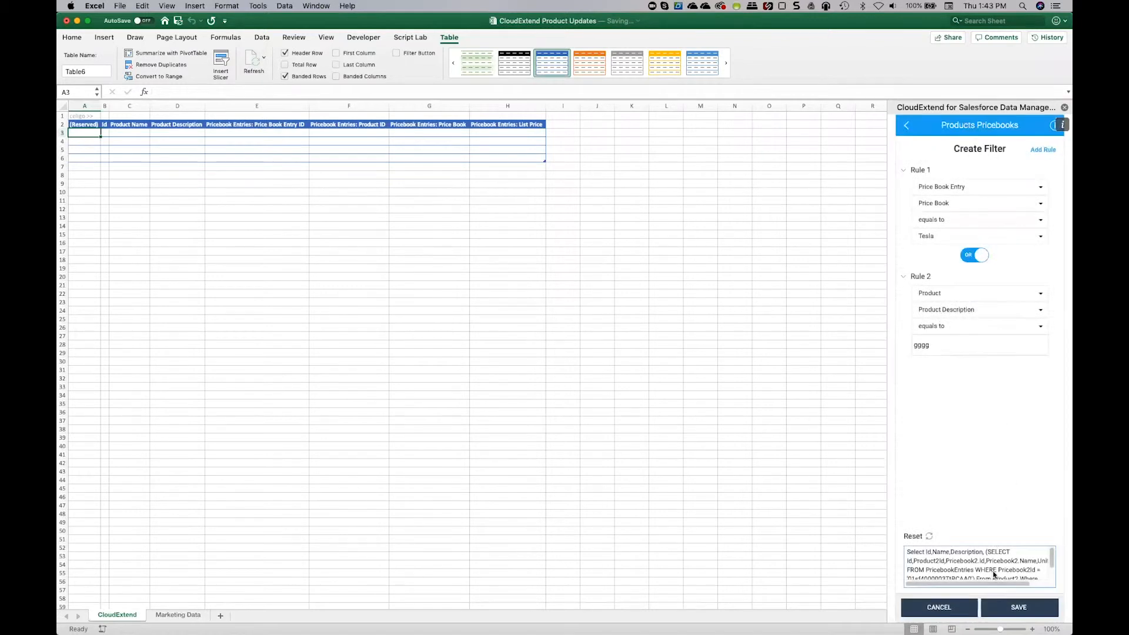
click(993, 569)
key(super+c)
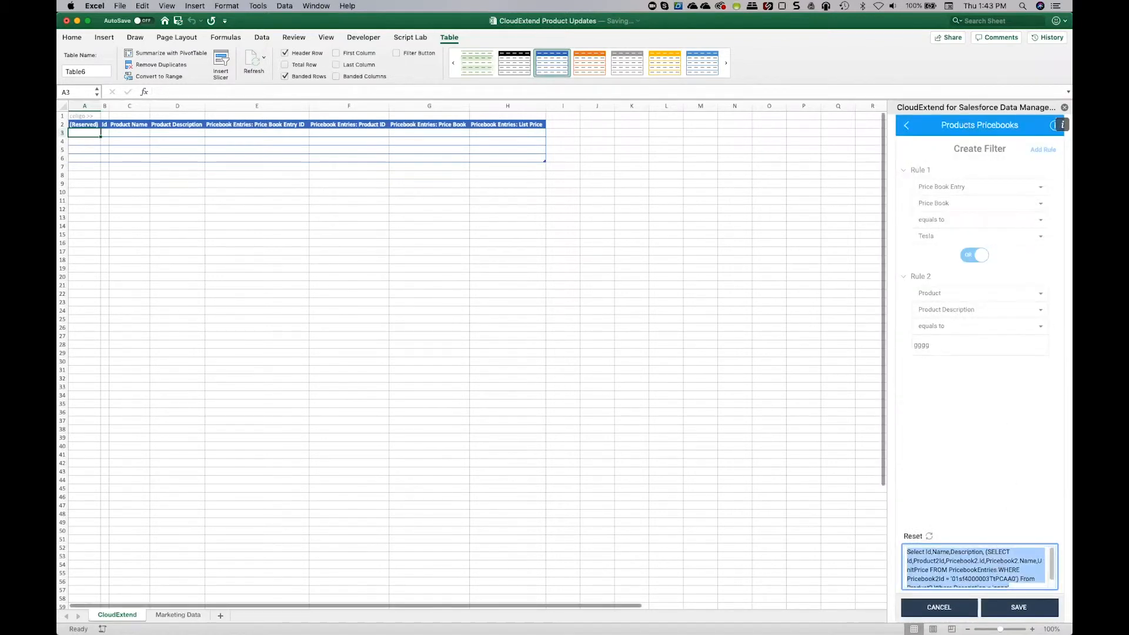
drag(58, 1, 495, 102)
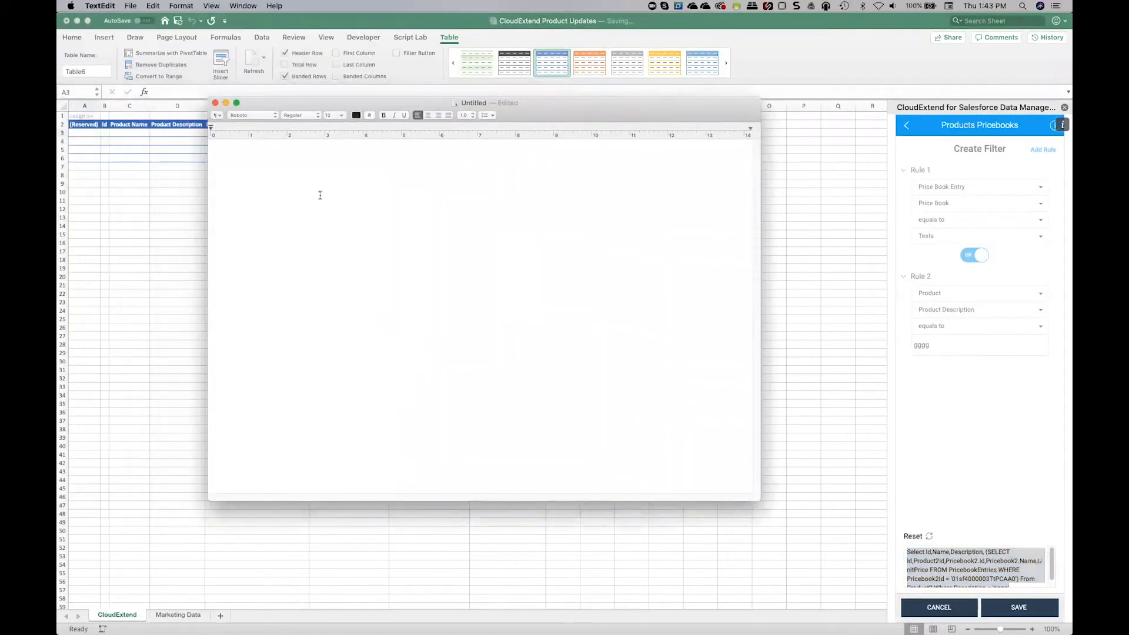
key(super+v)
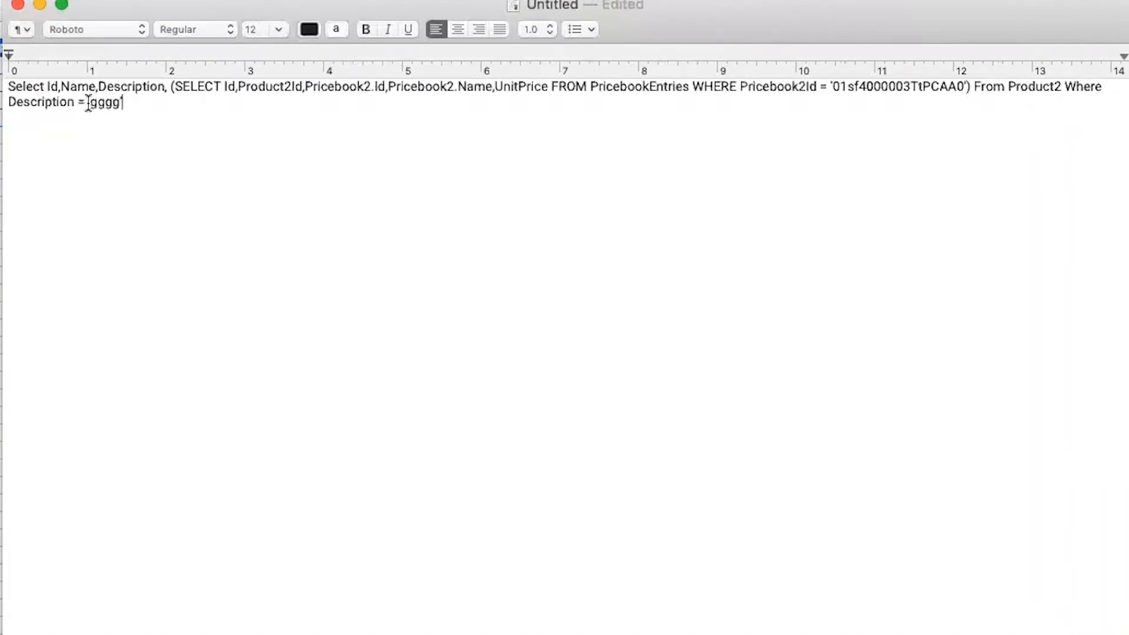
Step: Replace the = 'gggg' condition at the end of the query with "IN (" after Description
drag(88, 103, 131, 101)
key(BackSpace)
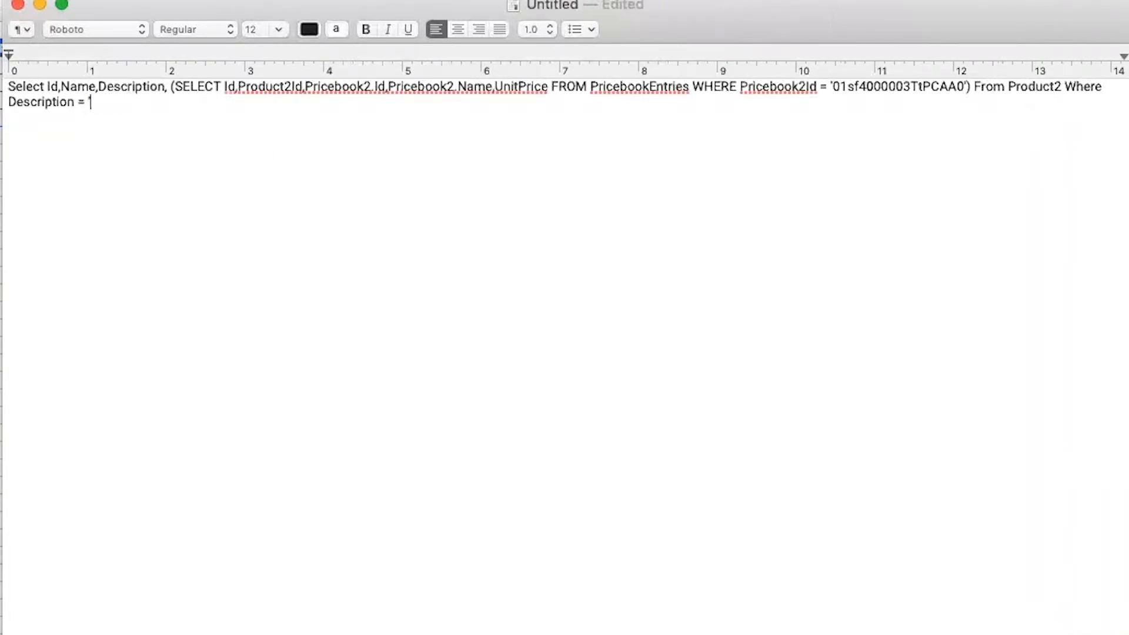
key(BackSpace)
text(IN)
Step: Put the TextEdit document away and switch to the Marketing Data sheet in Excel
drag(288, 16, 57, 235)
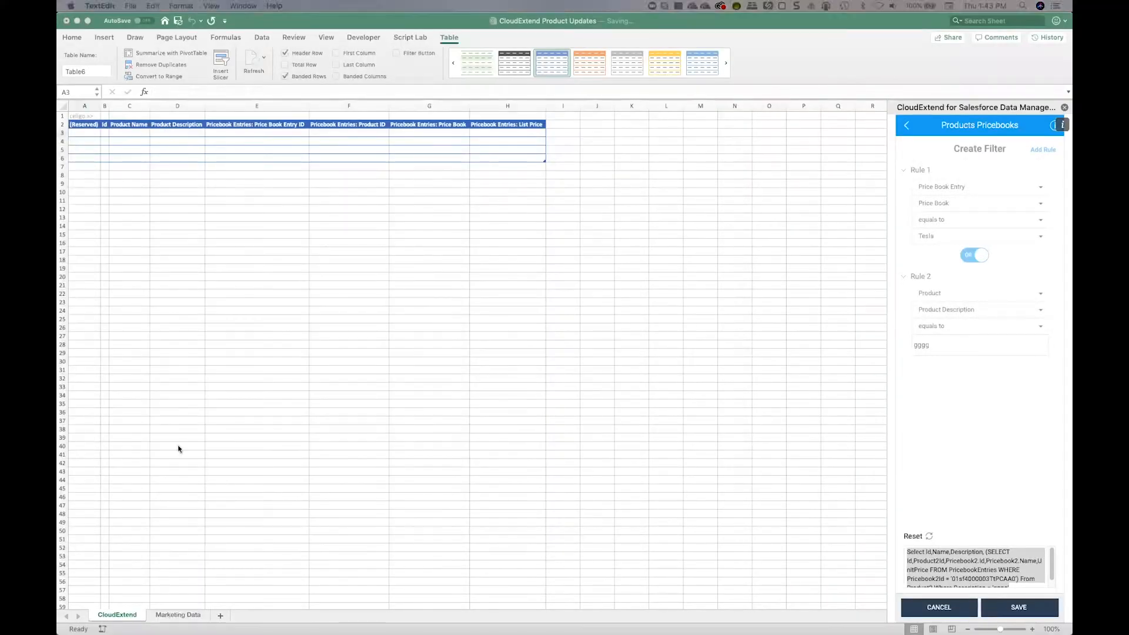
click(166, 426)
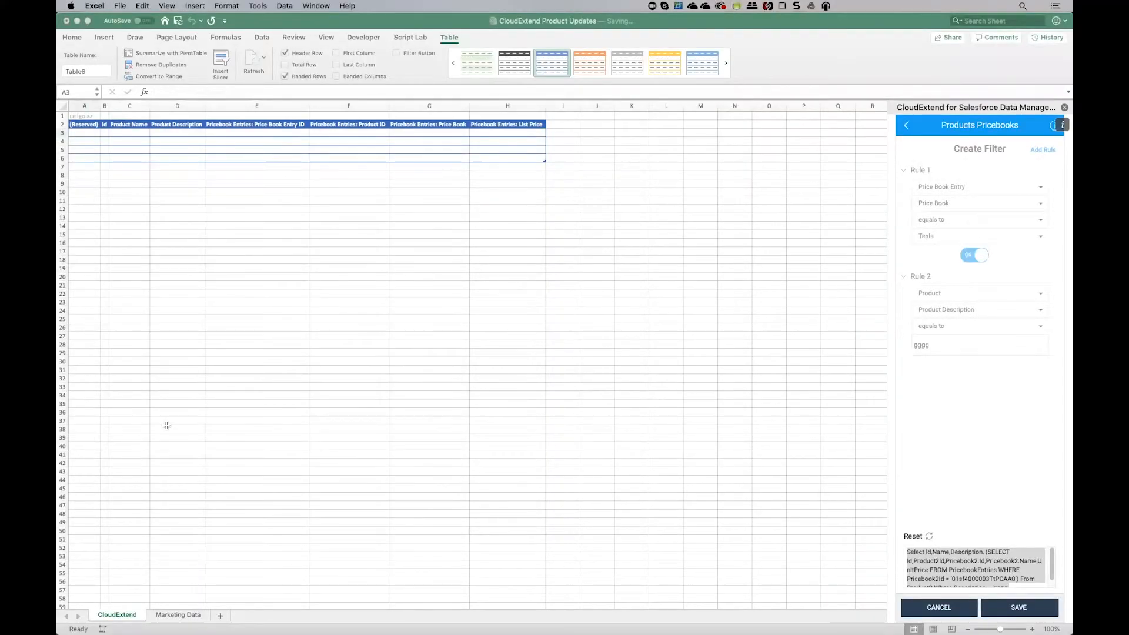
click(186, 615)
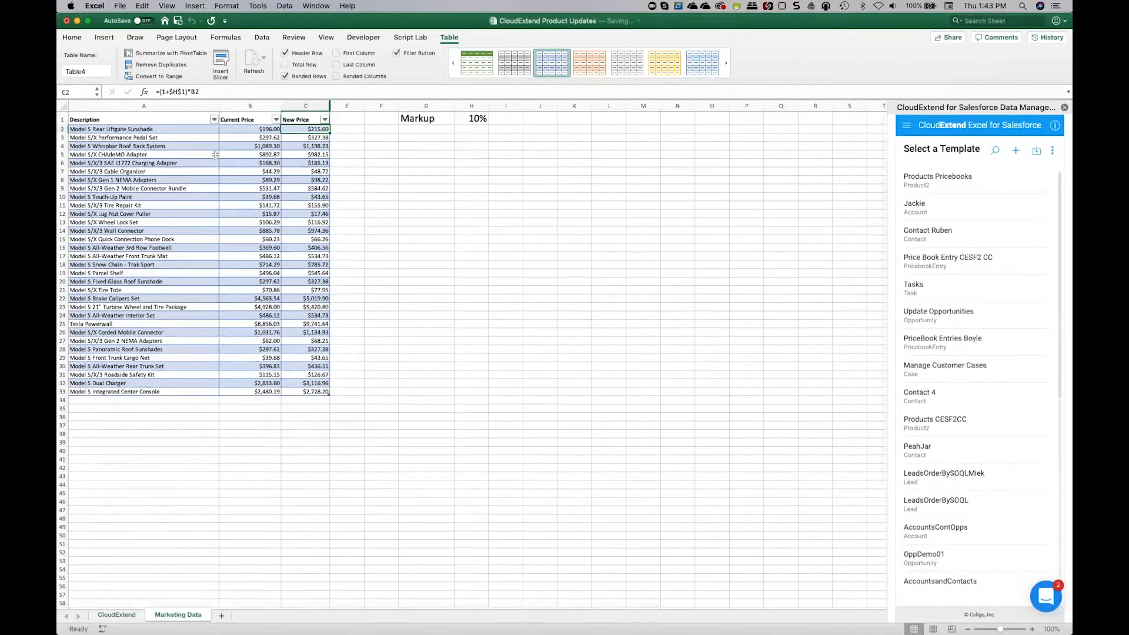
Step: Bring back the TextEdit query, enter the sample list '111', '1111' after "IN (" and delete it again
drag(58, 35, 520, 112)
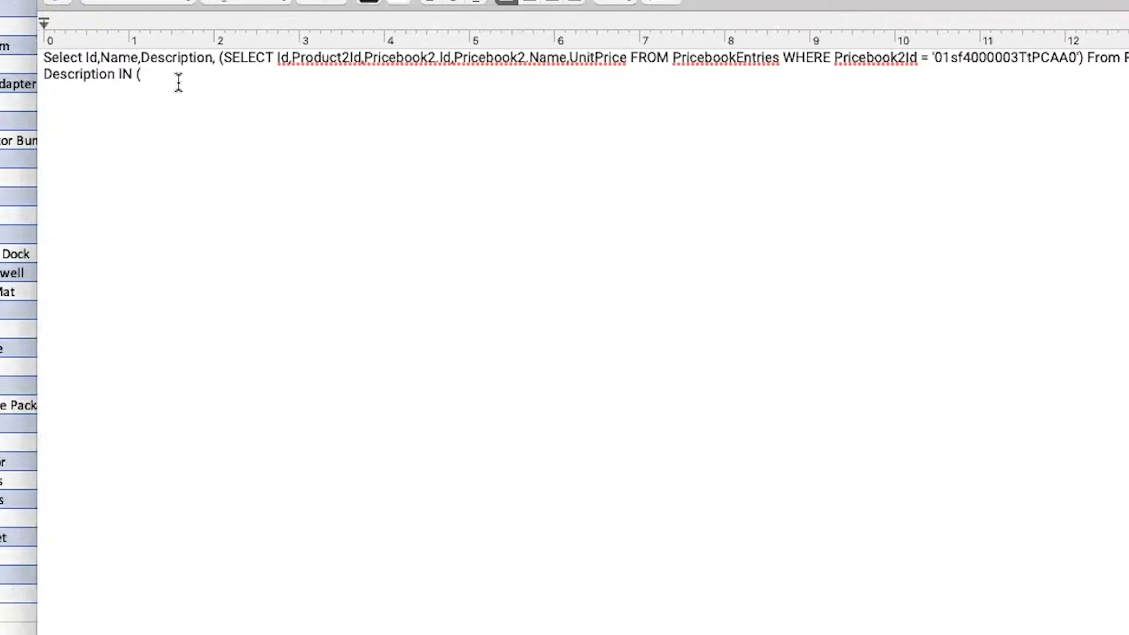
text('111', '1111')
drag(227, 71, 138, 66)
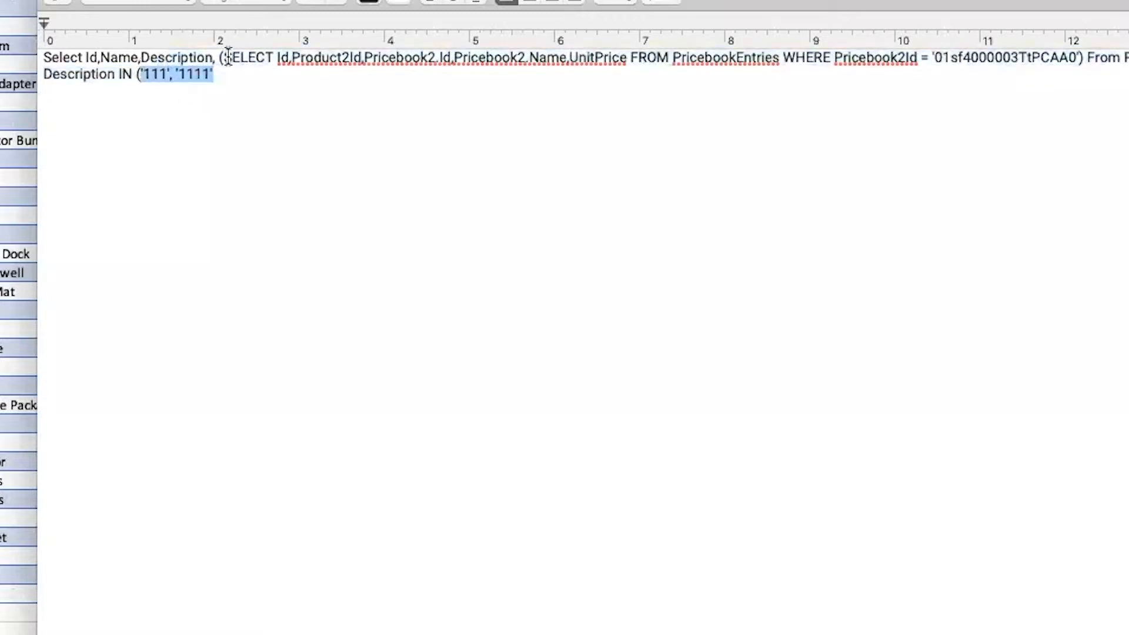
key(BackSpace)
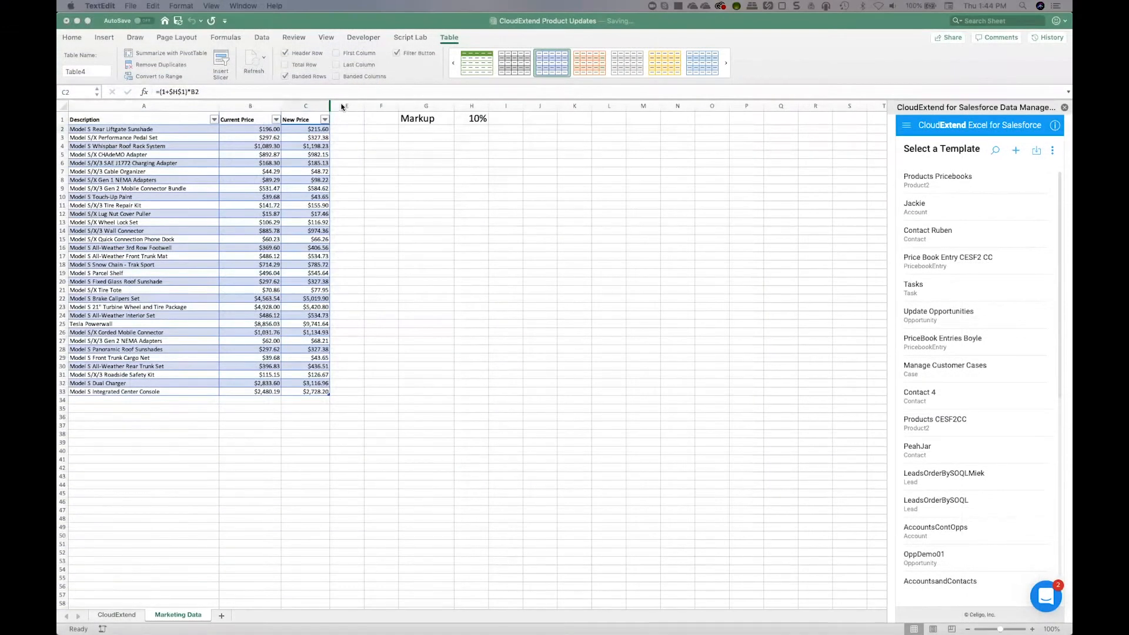
Step: Return to the Marketing Data sheet in Excel and unhide column D, SOQL Prep, beside New Price
click(341, 107)
drag(329, 106, 321, 106)
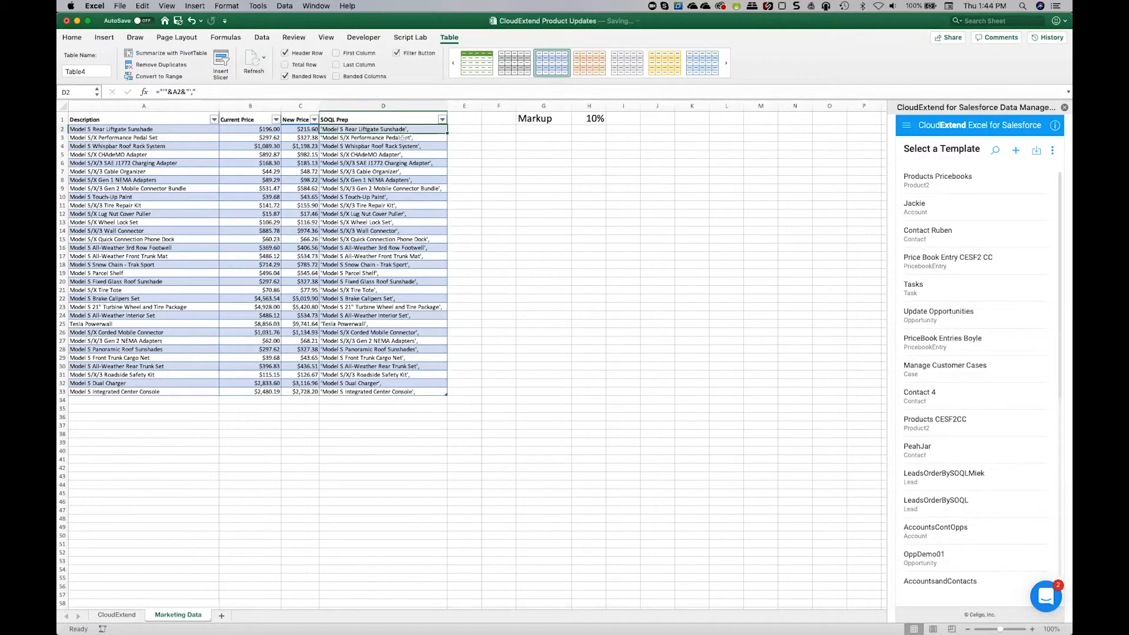
Step: Copy the SOQL Prep values in D2:D33 and paste them after "IN (" in the TextEdit query
drag(402, 131, 417, 393)
key(super+c)
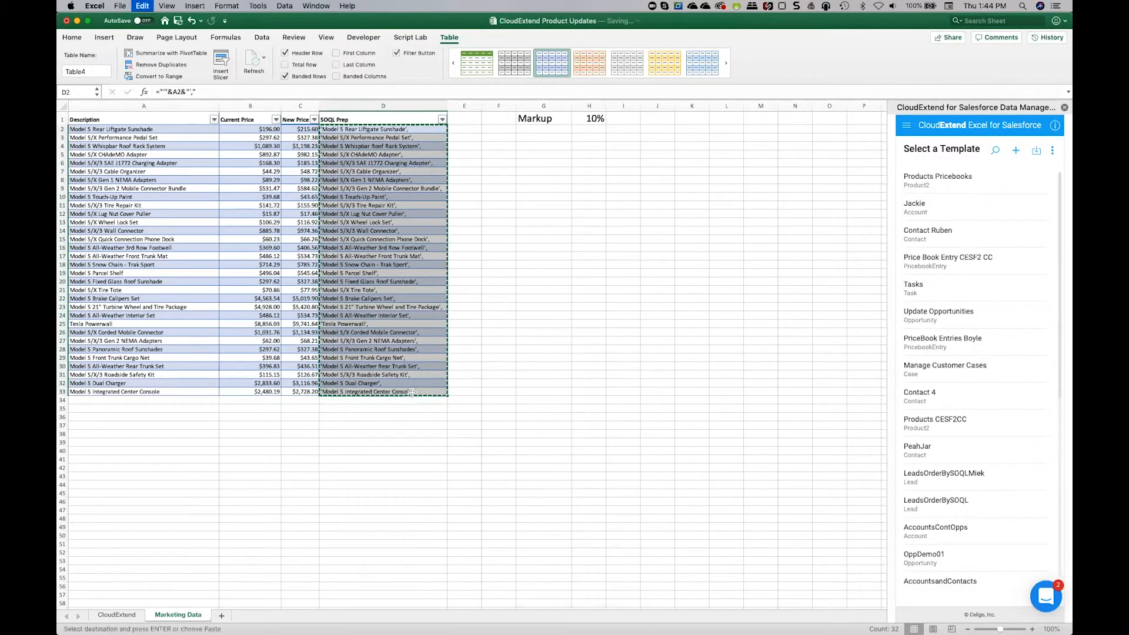
drag(58, 13, 551, 89)
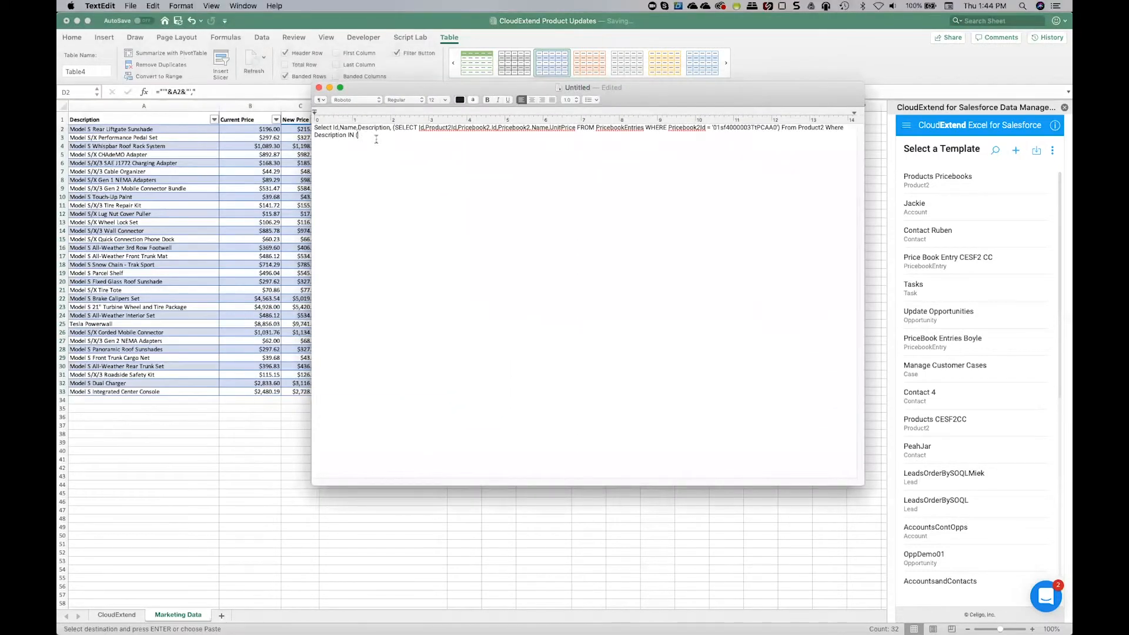
key(super+v)
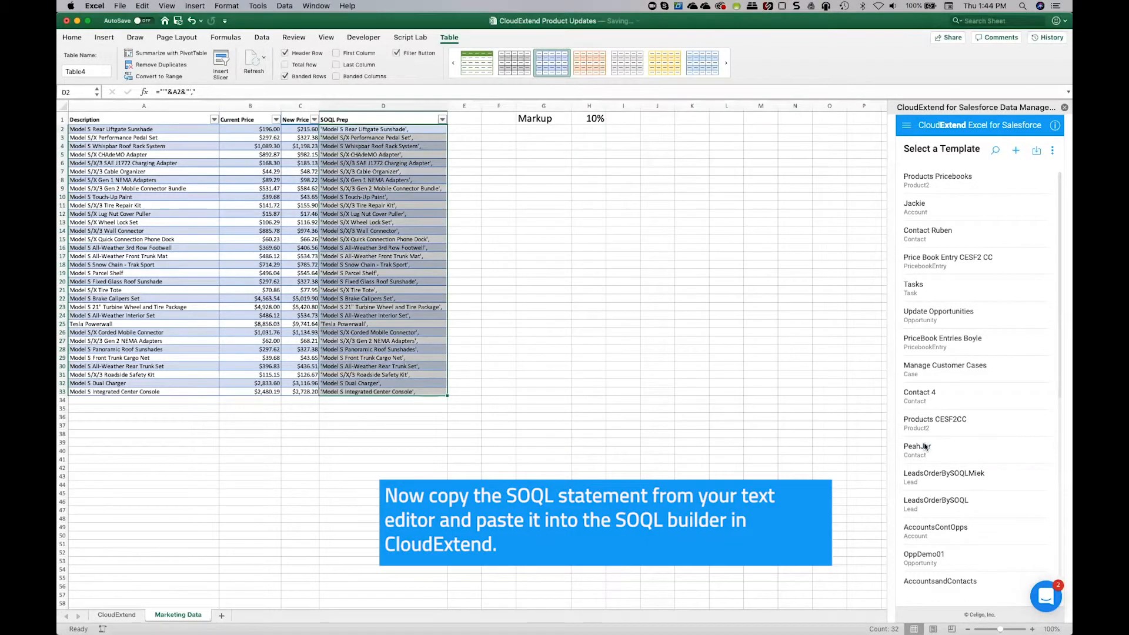
Step: On the CloudExtend sheet, replace the Products Pricebooks filter's query with the full SOQL statement from TextEdit and save the filter
click(237, 180)
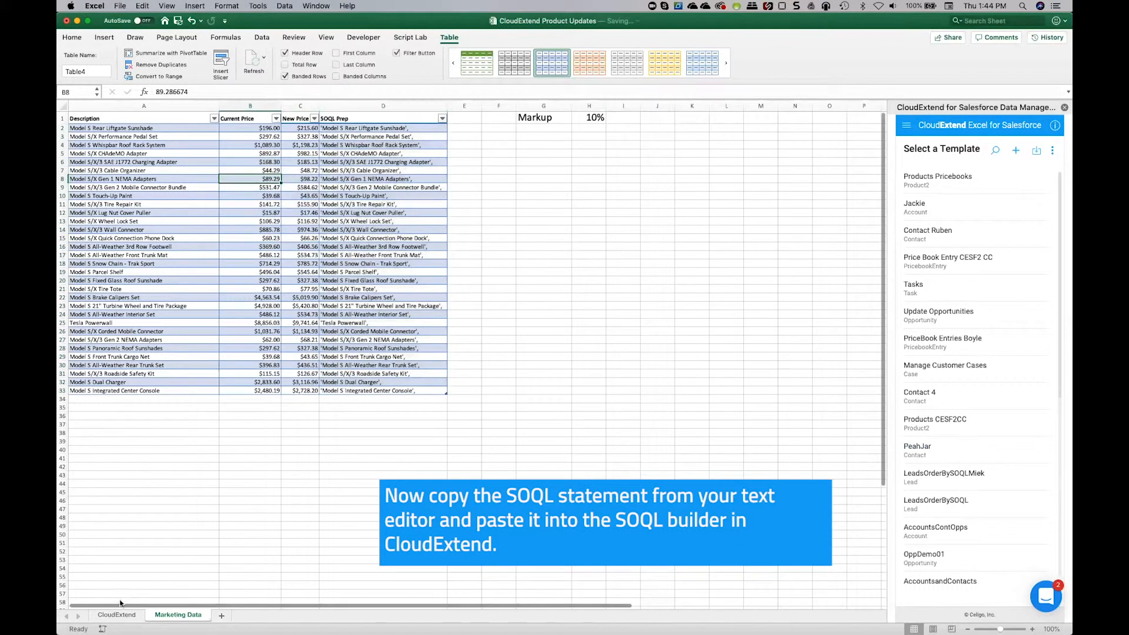
click(116, 615)
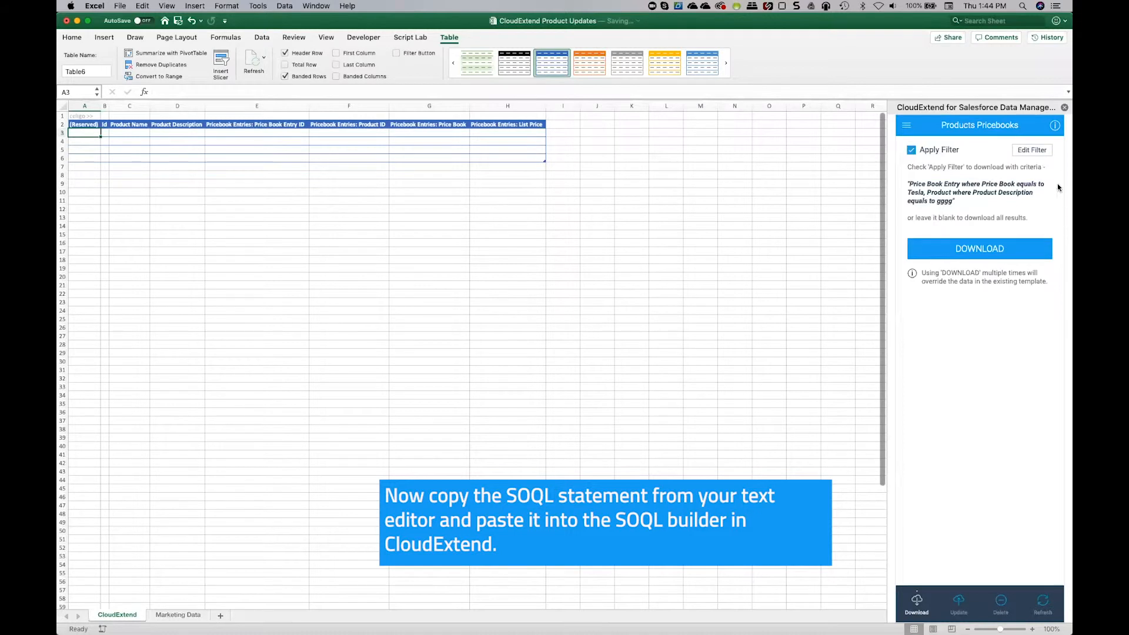
click(1038, 154)
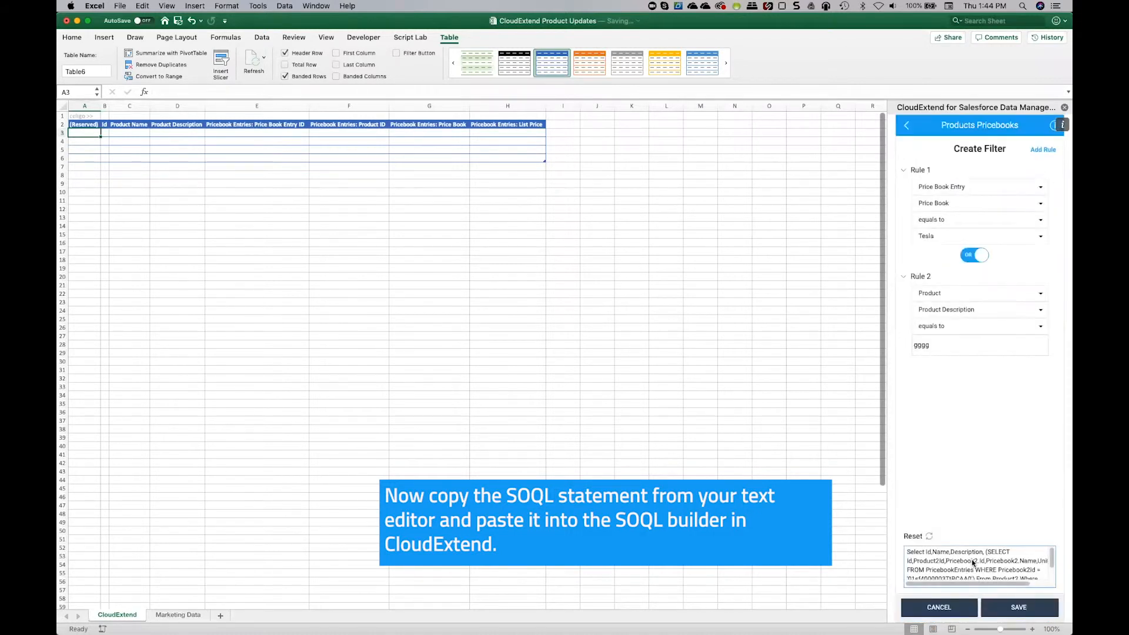
click(973, 560)
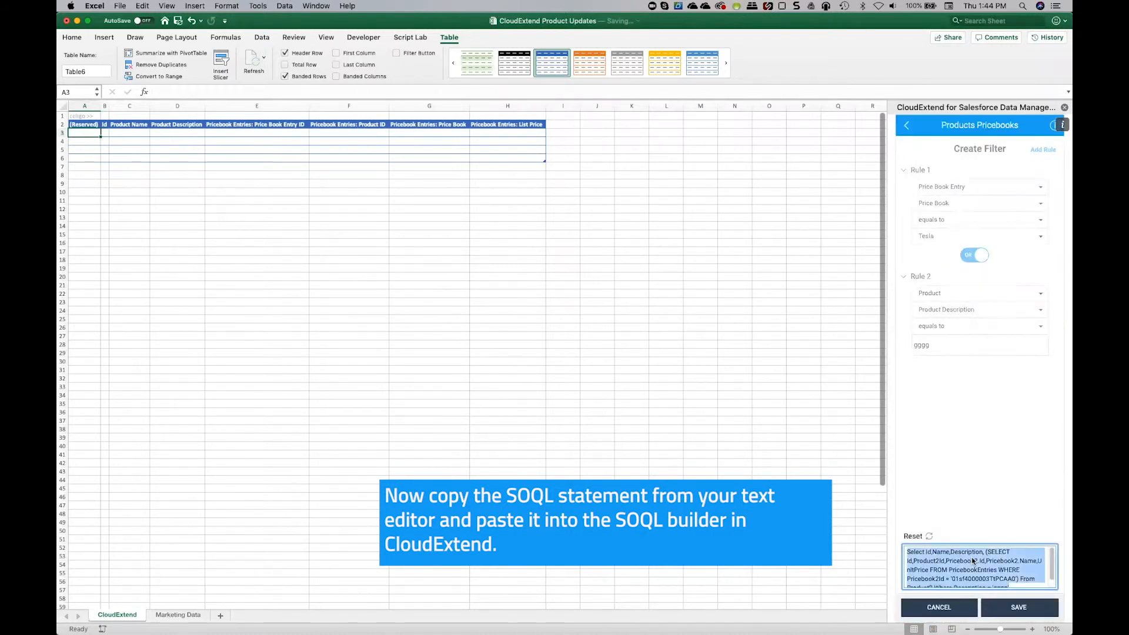
key(super+v)
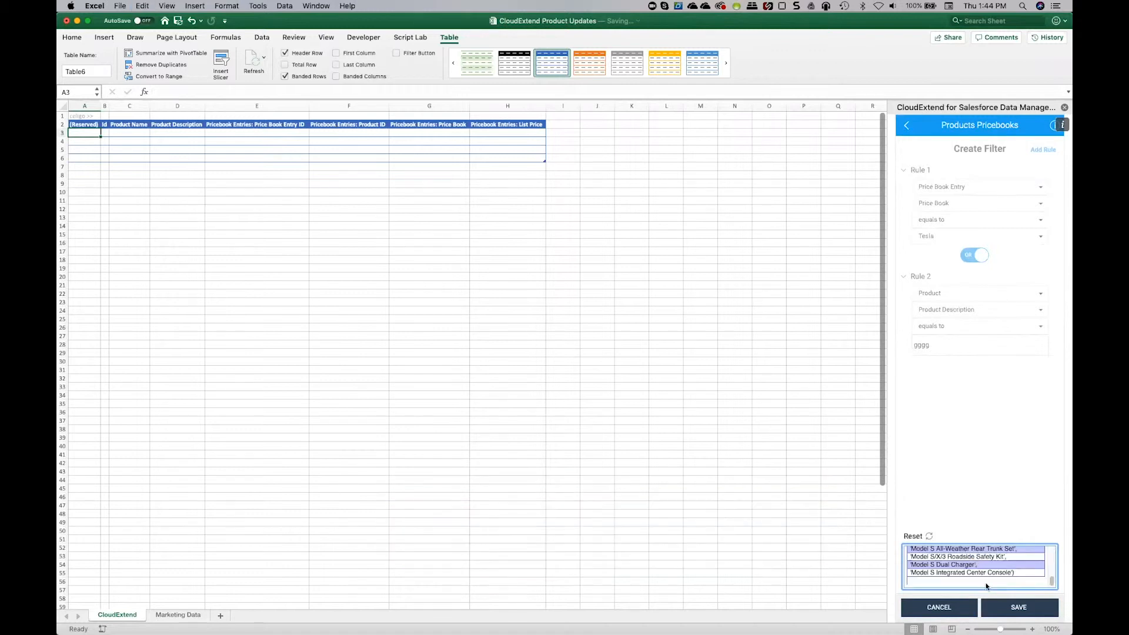
click(1018, 609)
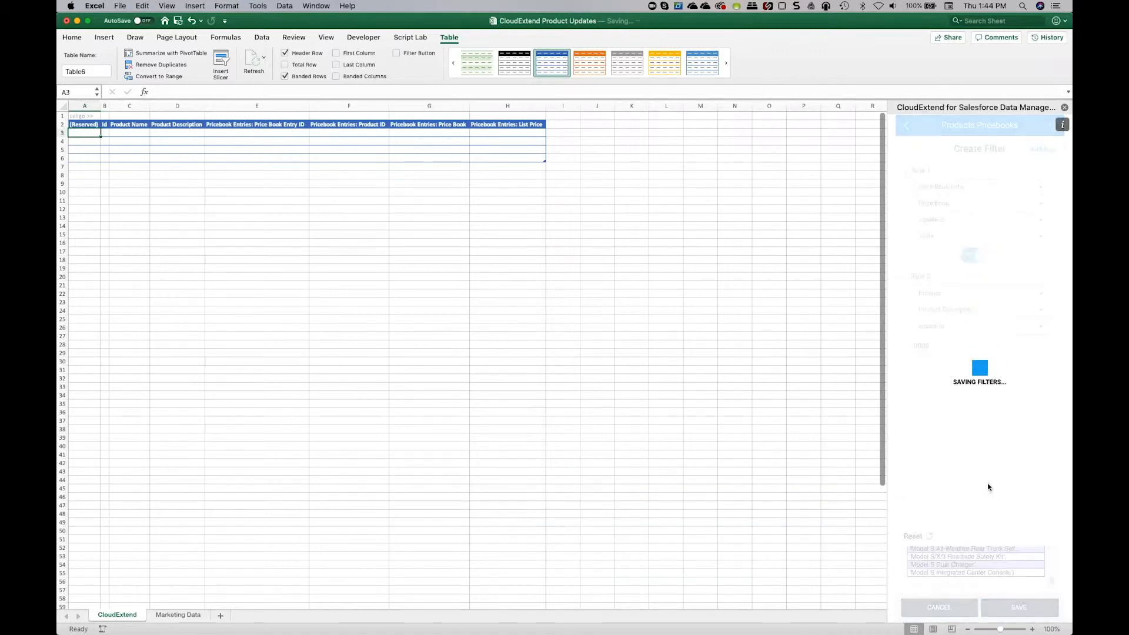
Step: Download the Products Pricebooks records with the custom query applied and widen the Id, Product Name and Product Description columns
click(960, 235)
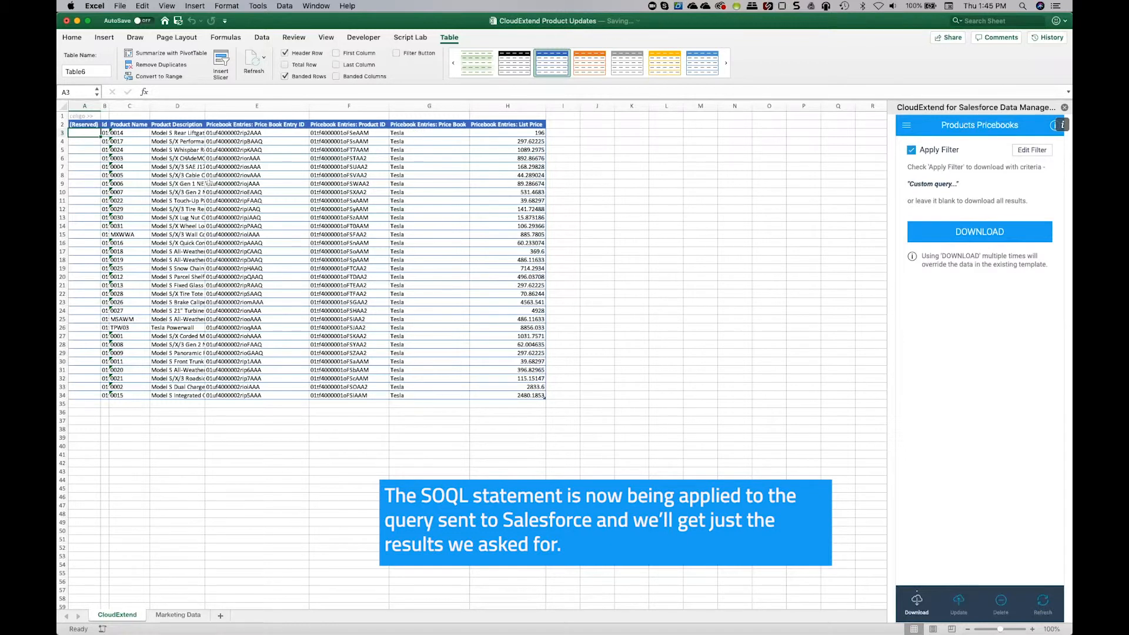
scroll(209, 182, down, 1)
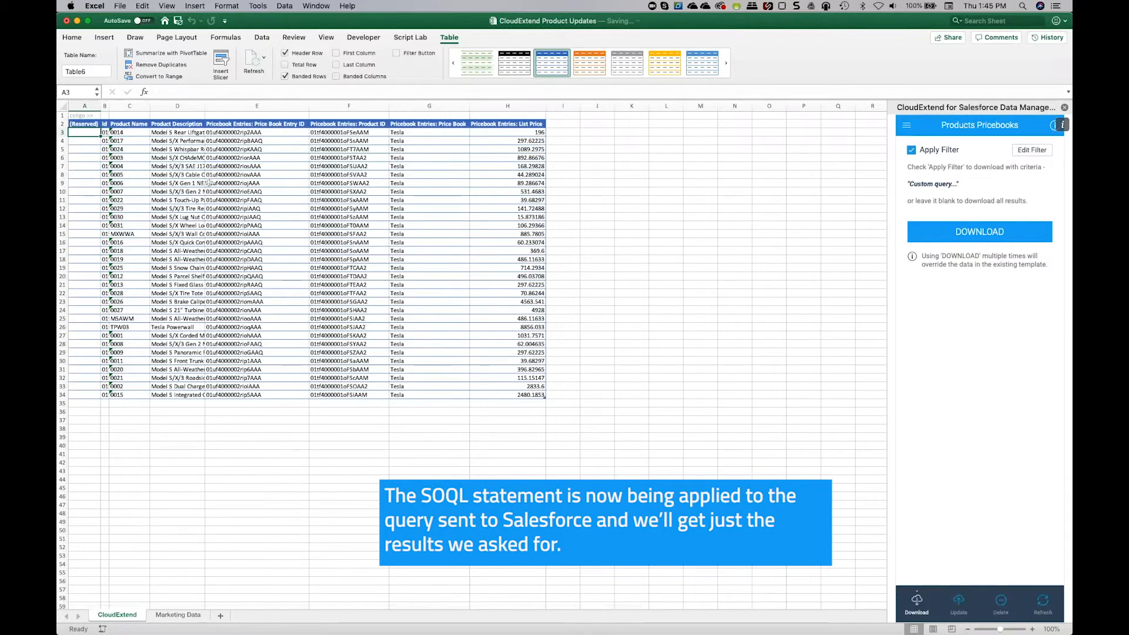
drag(204, 106, 256, 106)
drag(200, 132, 206, 387)
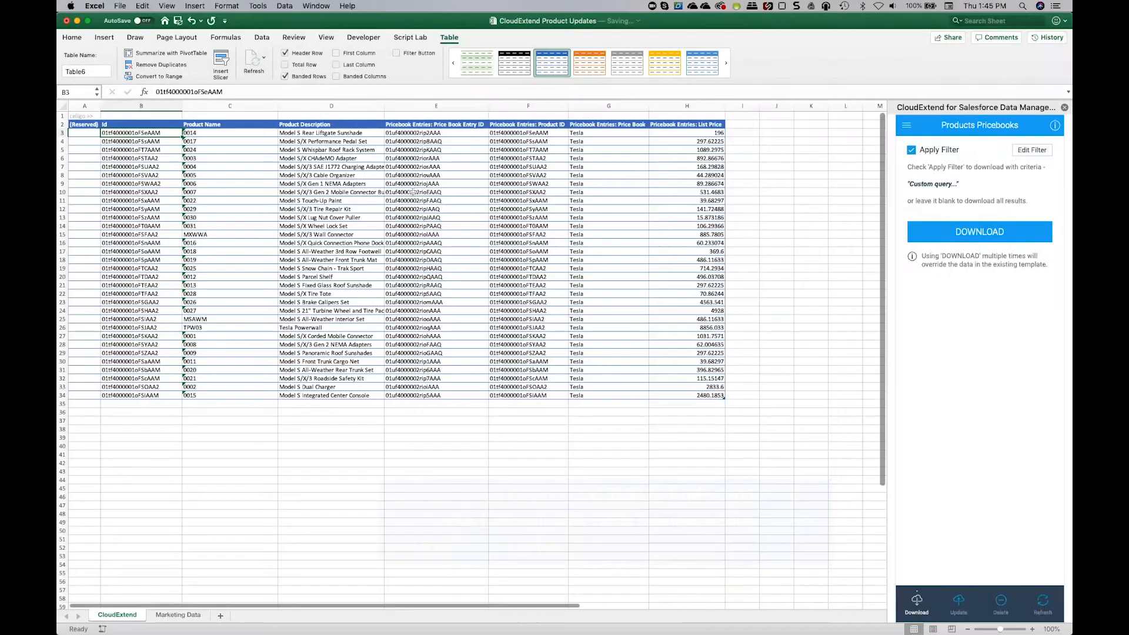
Step: Start a VLOOKUP formula in H3, the first List Price cell, with the row's Product Description as lookup value
click(352, 132)
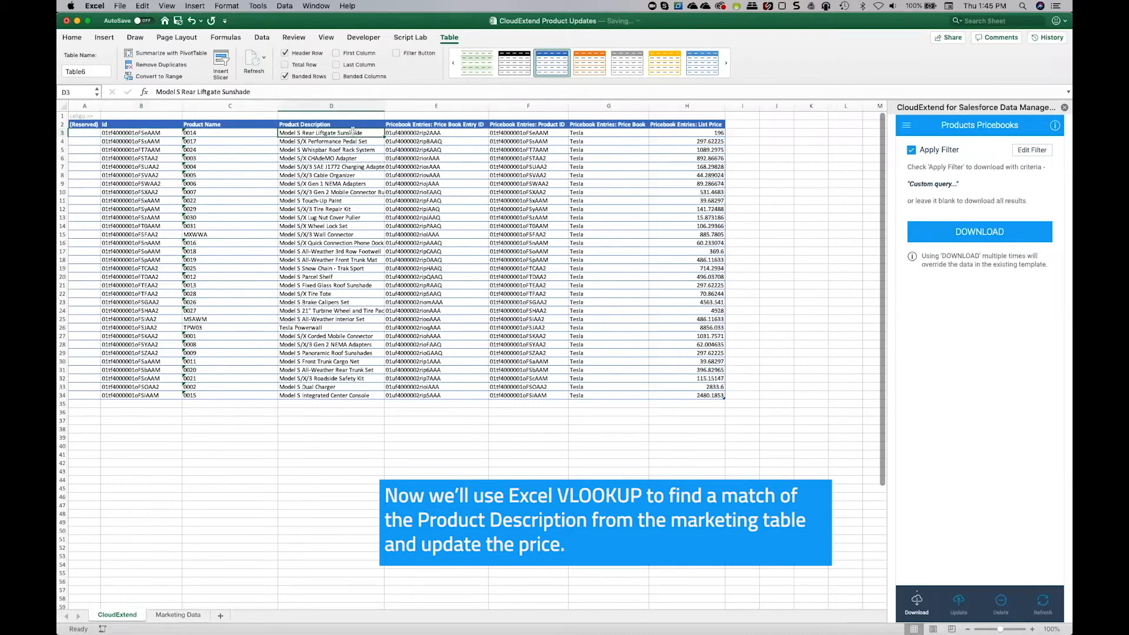
click(694, 132)
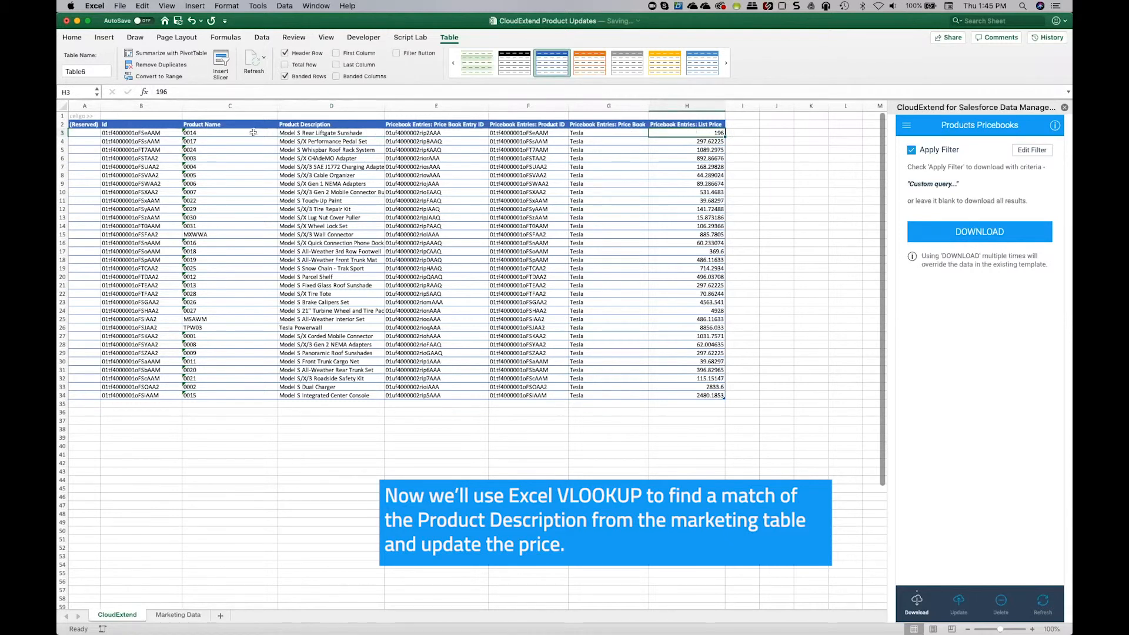
text(=VLOOKUP()
click(329, 133)
click(299, 87)
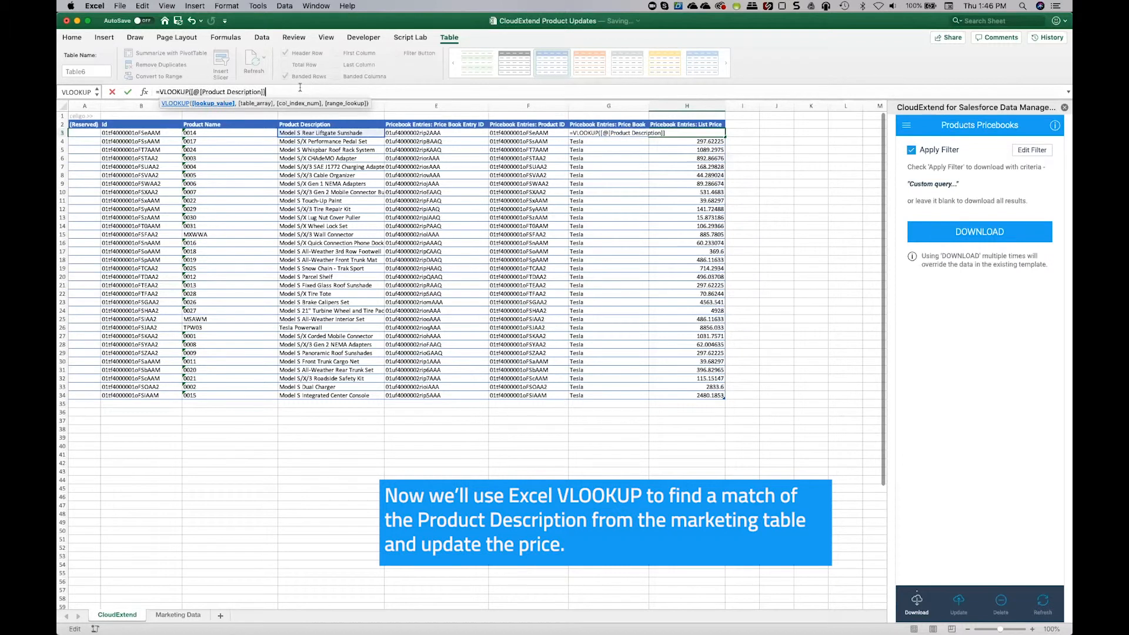
text(,)
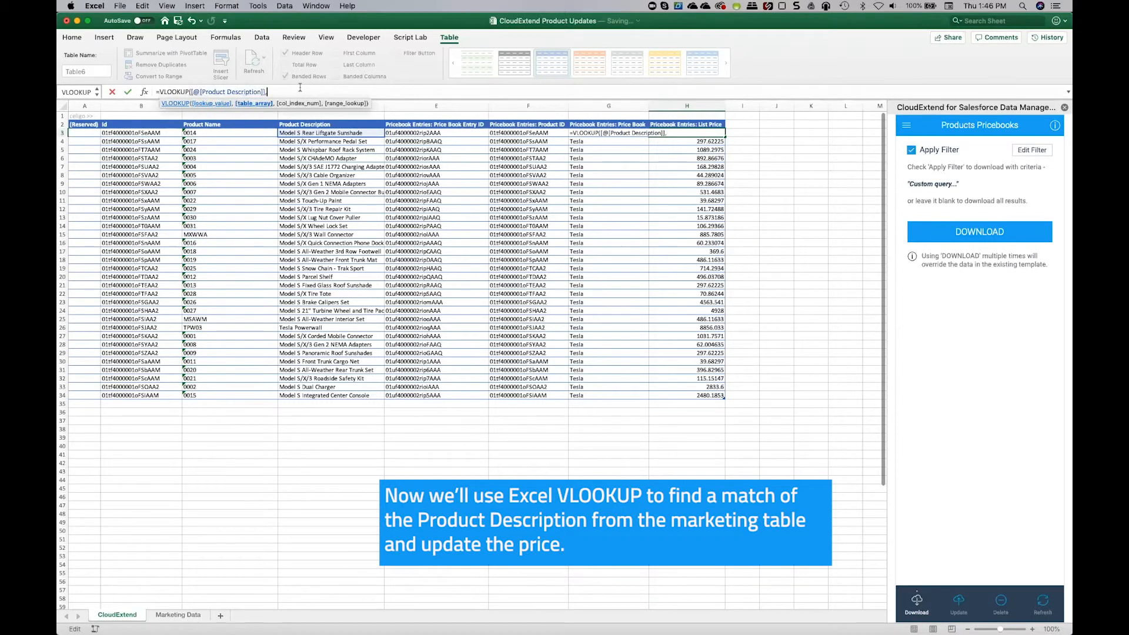
Step: Complete the VLOOKUP with Marketing Data's Description to New Price columns, column index 3 and FALSE, and fill it down to H34
click(178, 615)
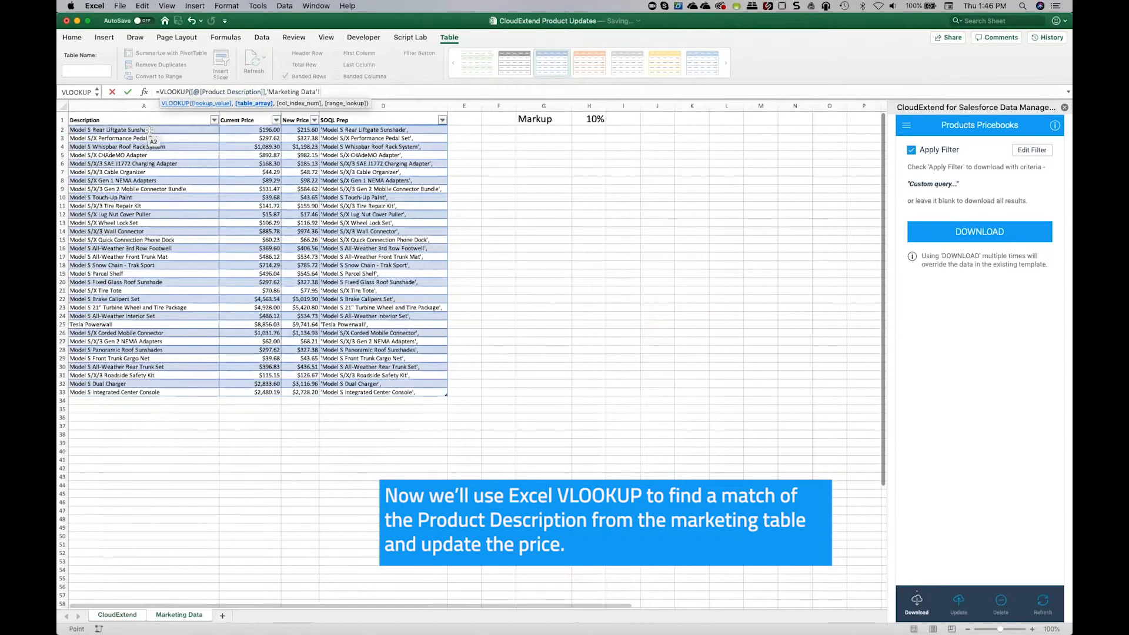
drag(141, 120, 291, 395)
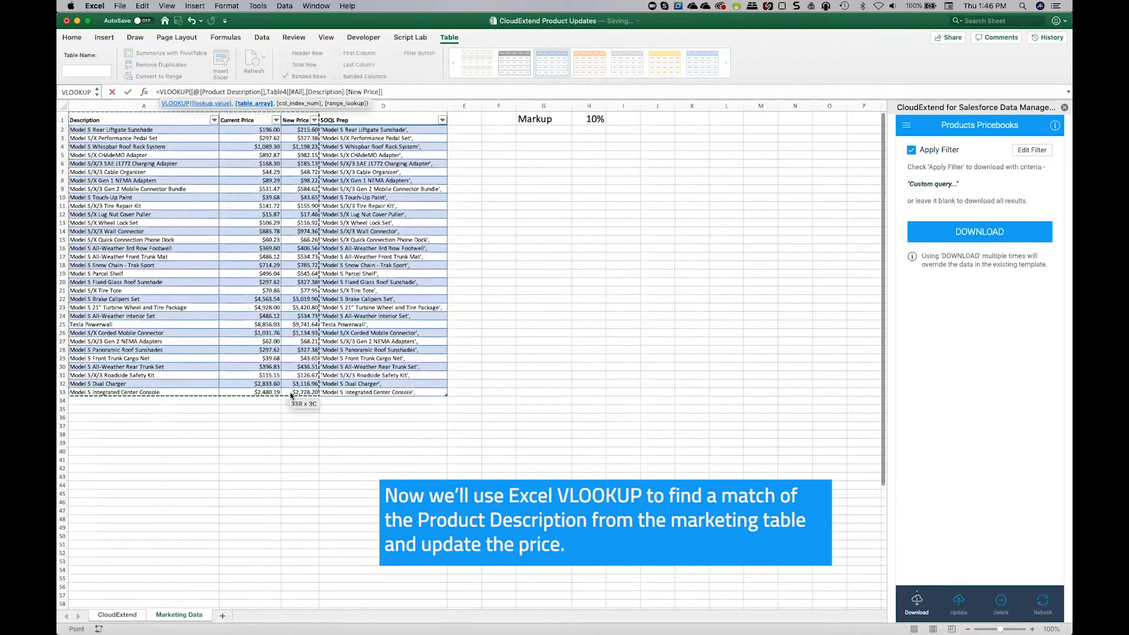
text(,)
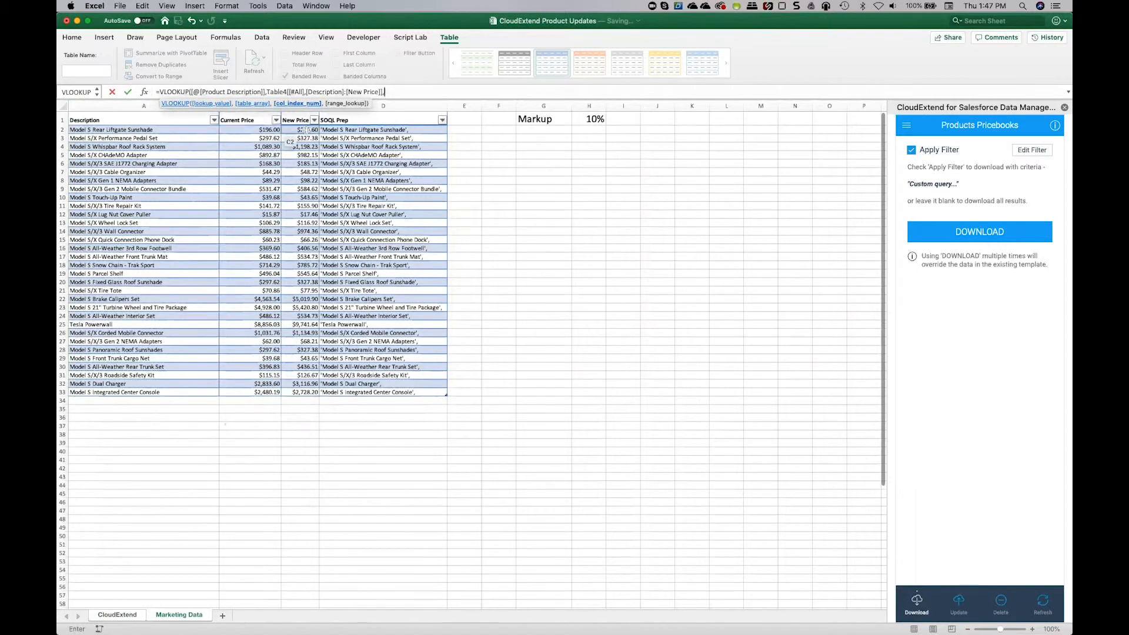
text(3,FALSE)
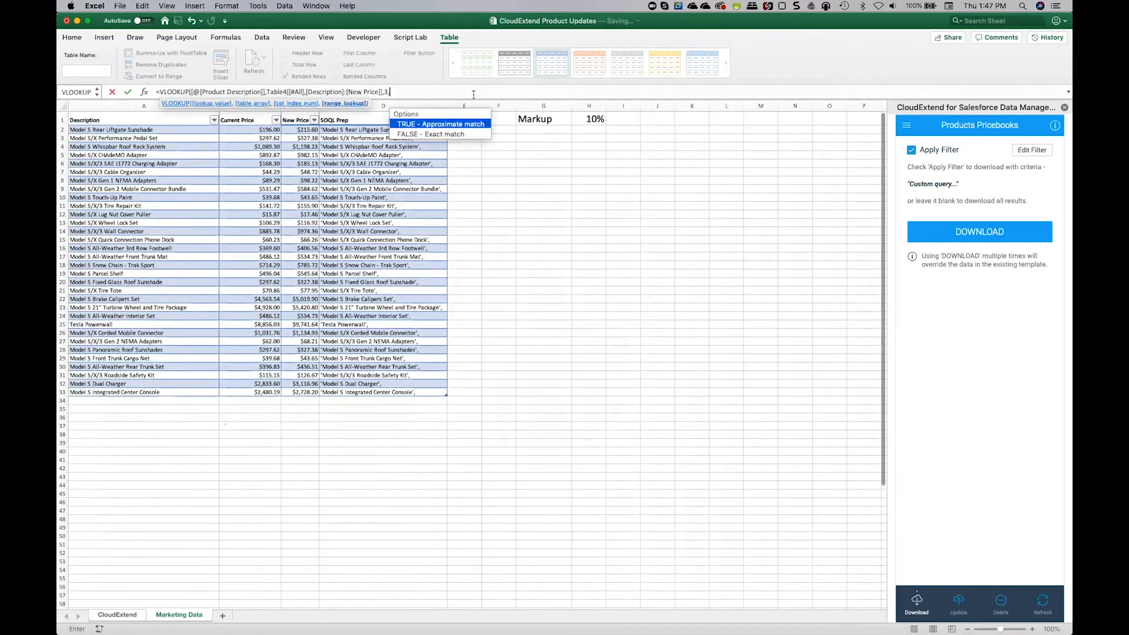
key(Return)
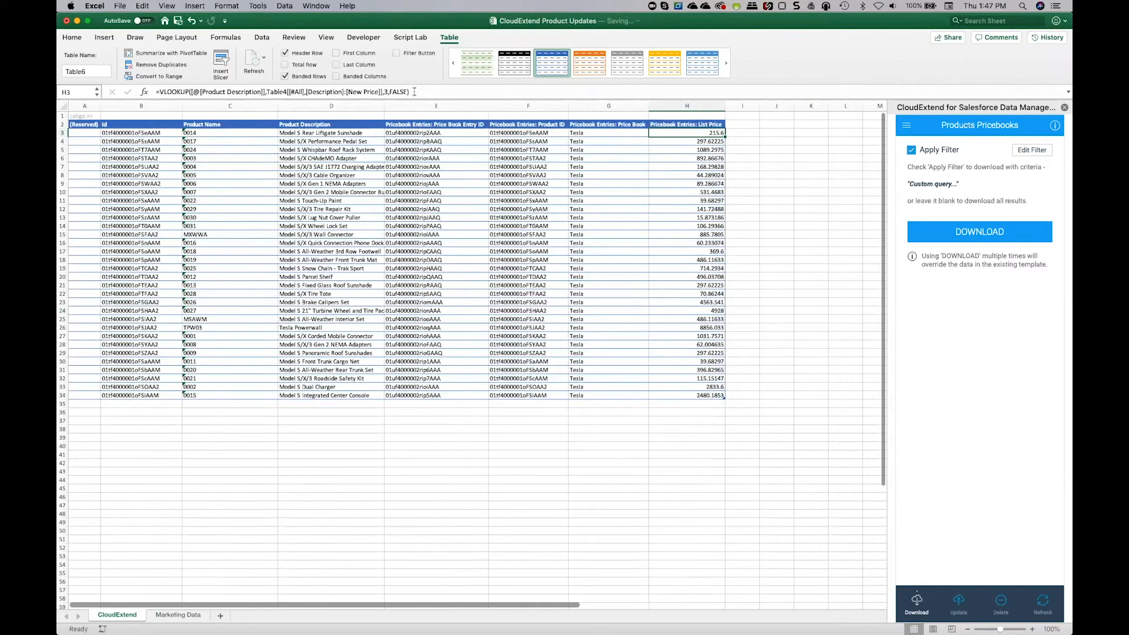
drag(726, 137, 728, 401)
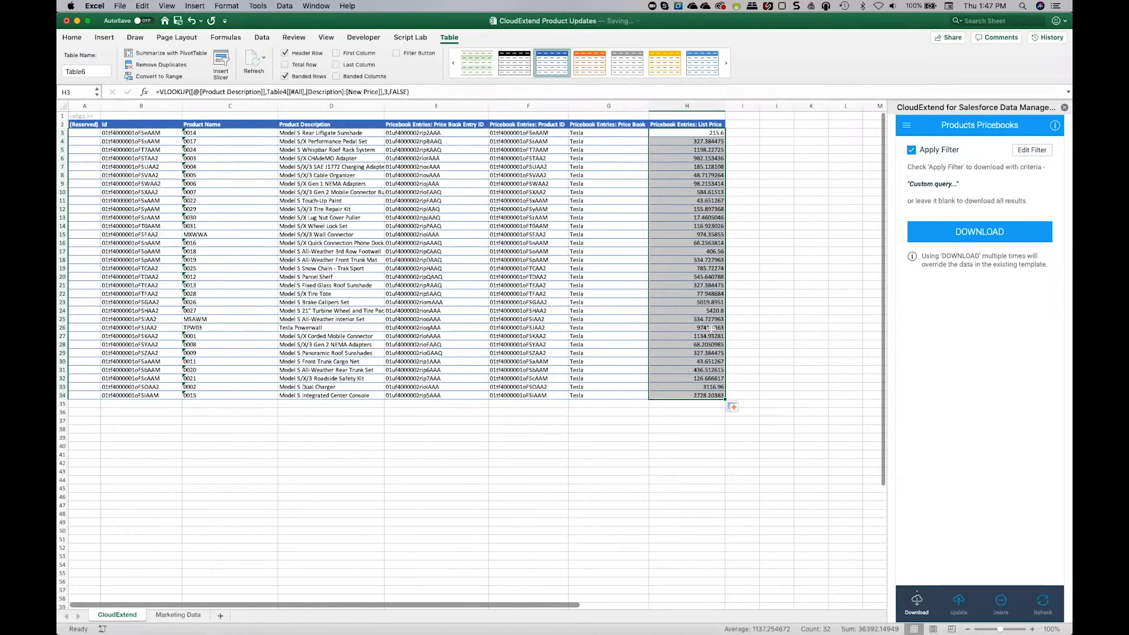
Step: Run the insert/update to Salesforce for all records in the template and select the first Id cell
click(958, 601)
click(911, 150)
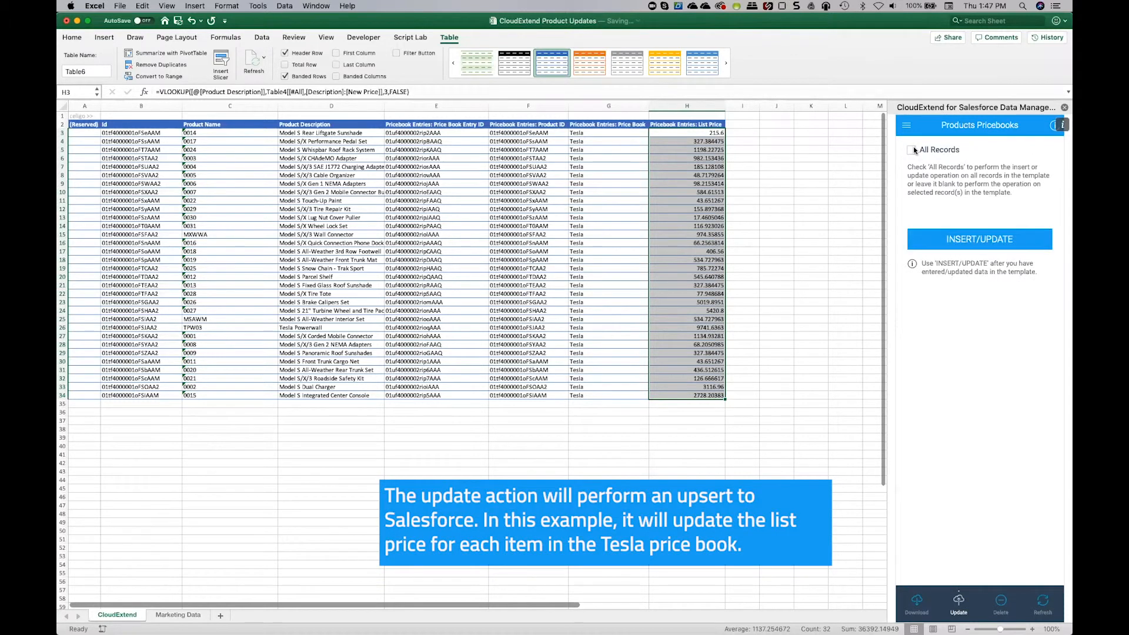
click(974, 241)
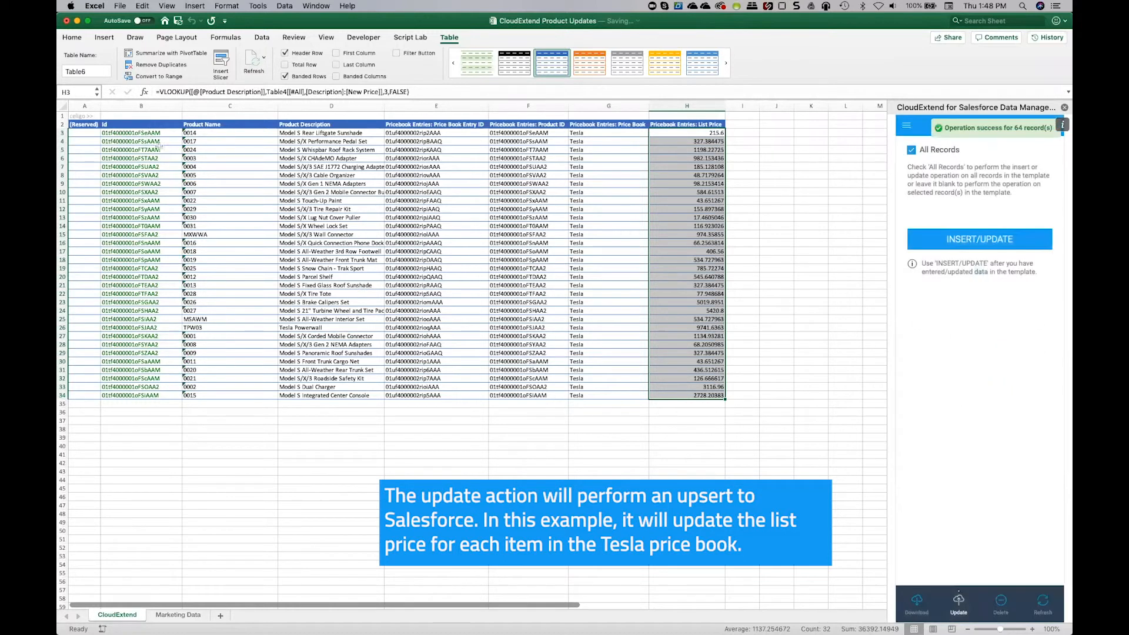
click(145, 133)
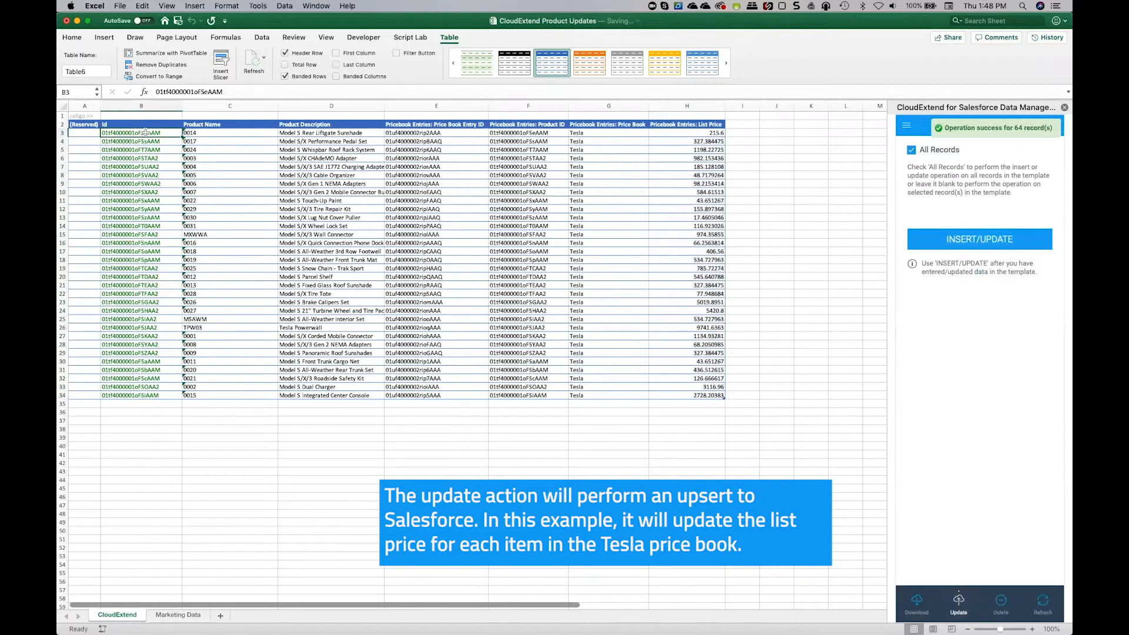